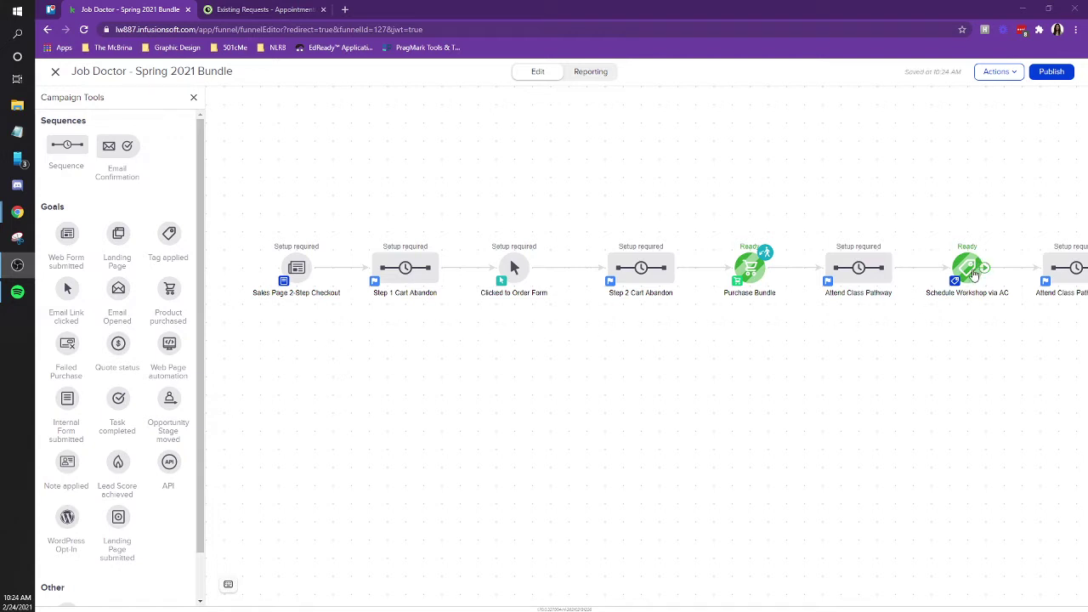
- Check which tags trigger the Schedule Workshop via AC and Schedule Post-Workshop 1:1 campaign goals
right_click(974, 274)
click(984, 287)
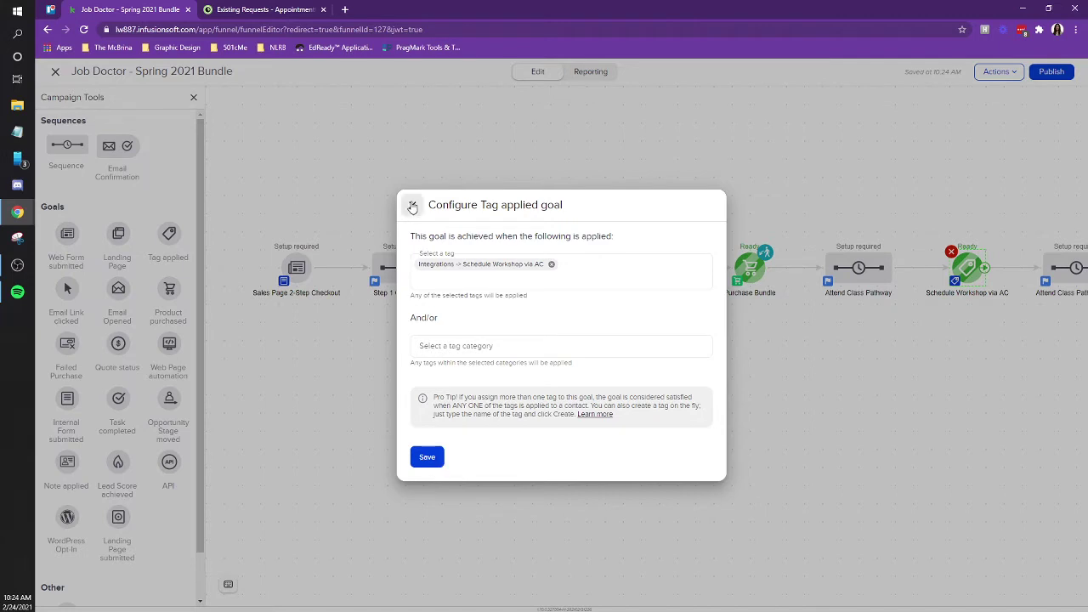
click(413, 205)
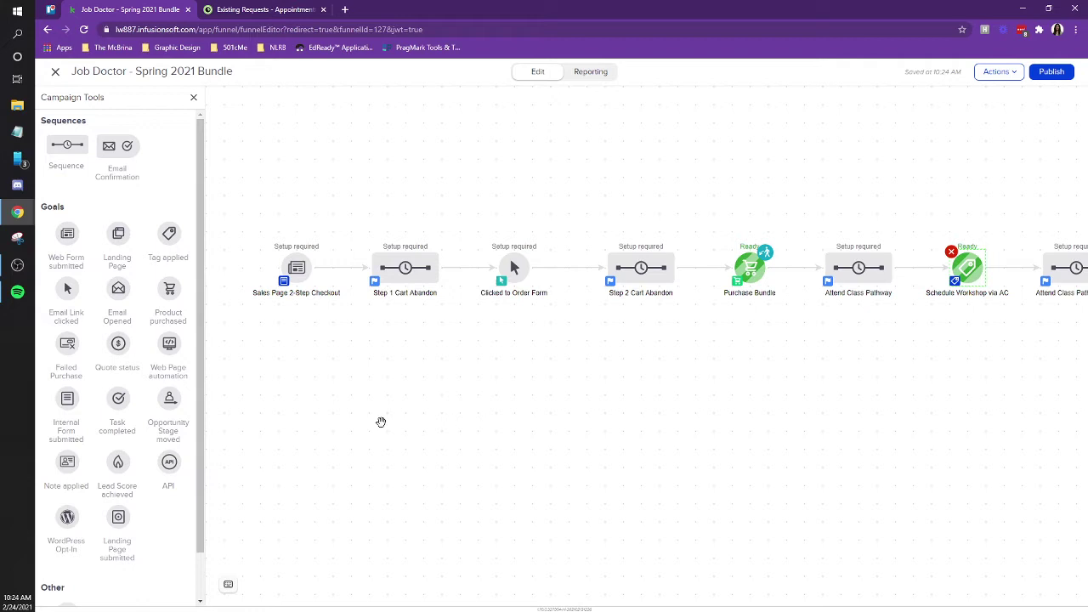
drag(850, 471, 437, 479)
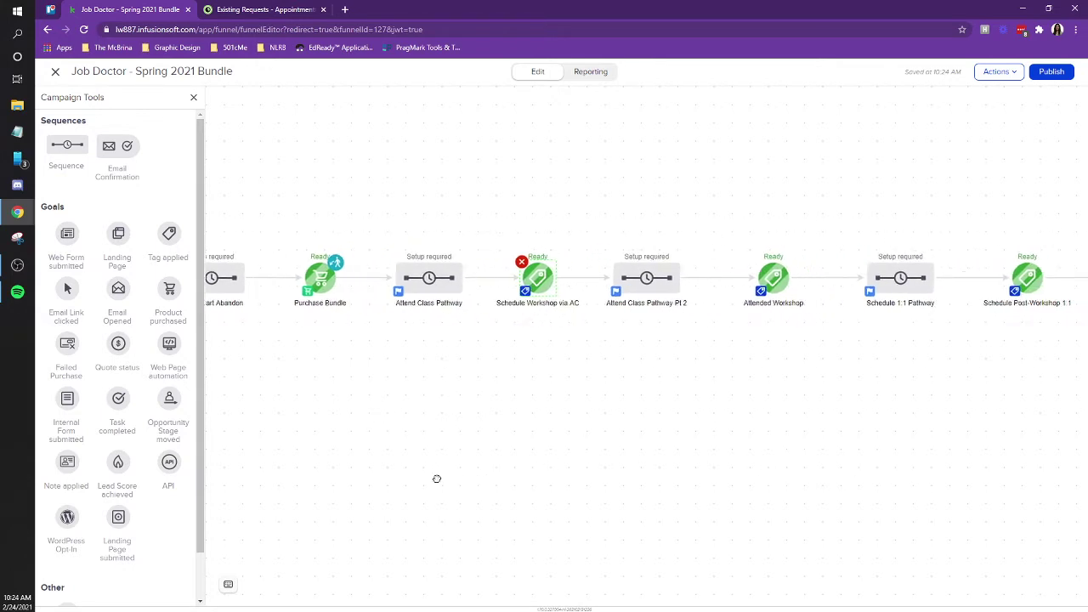
drag(953, 474, 678, 464)
right_click(694, 271)
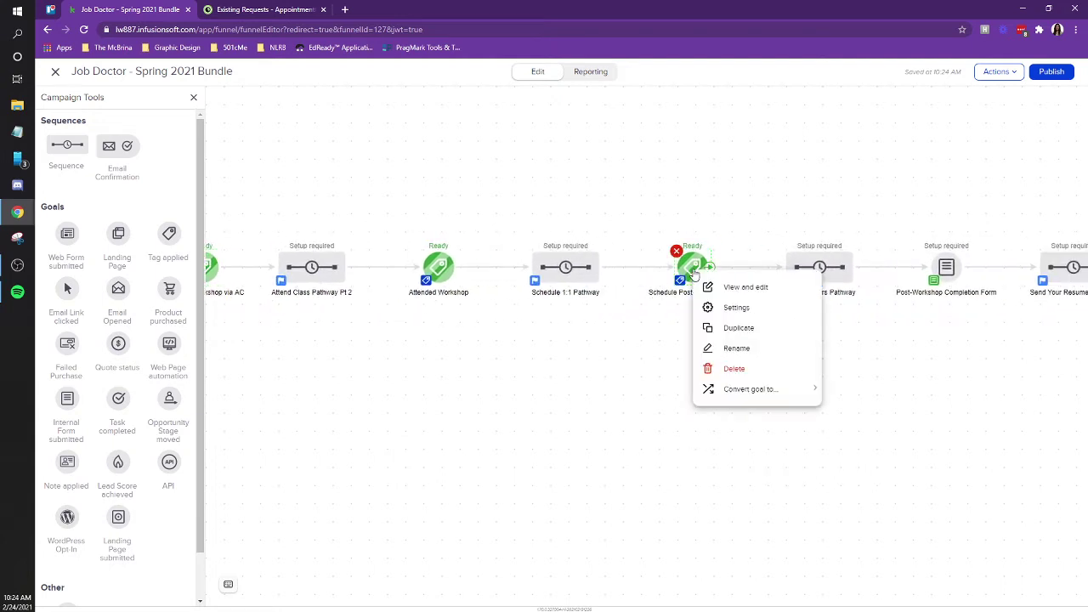
click(723, 288)
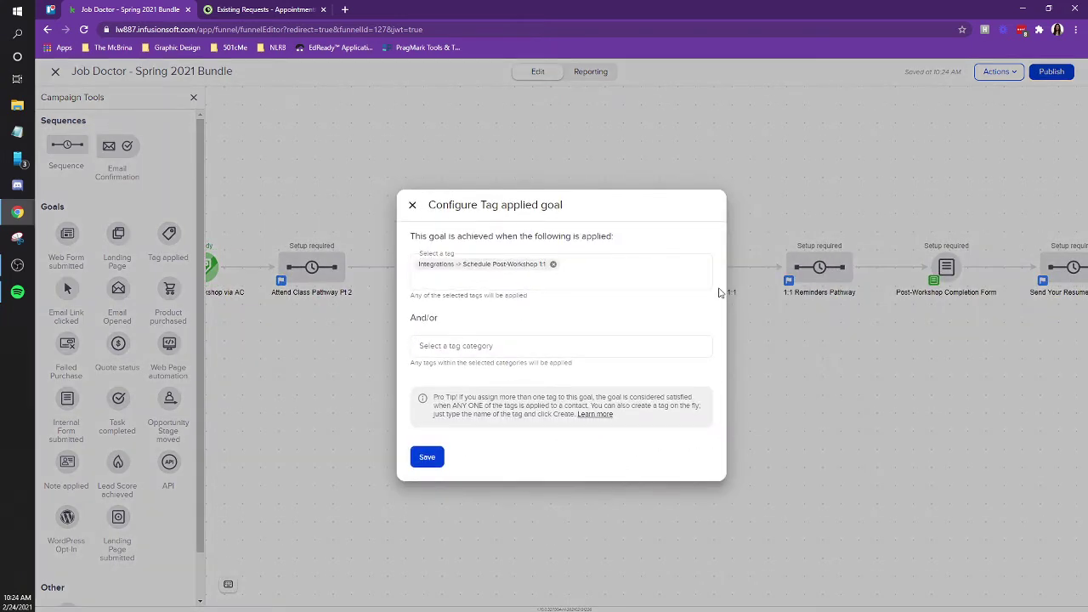
click(411, 205)
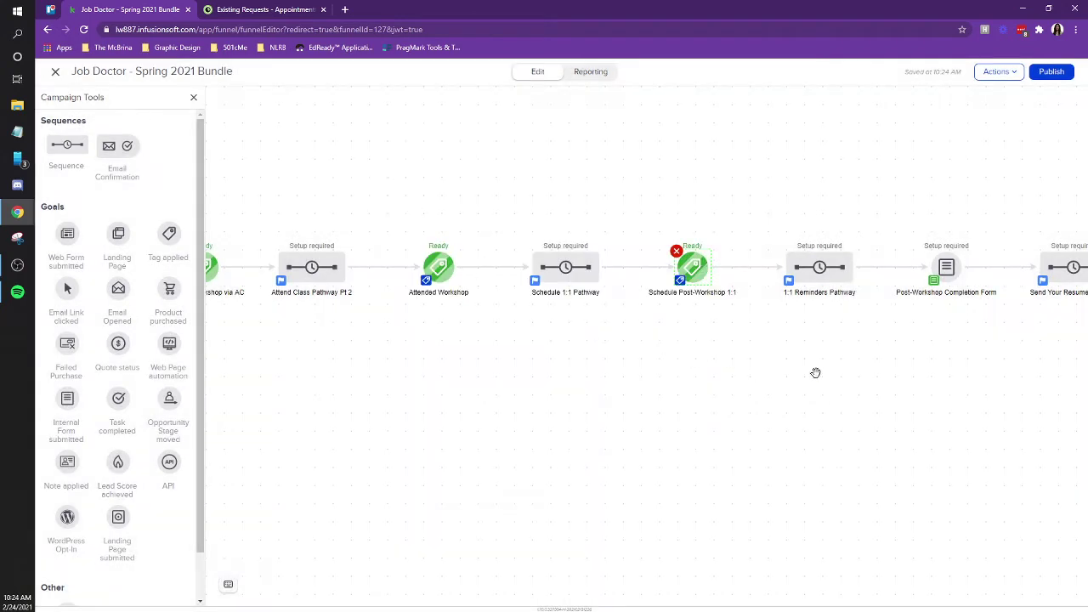
scroll(697, 394, left, 5)
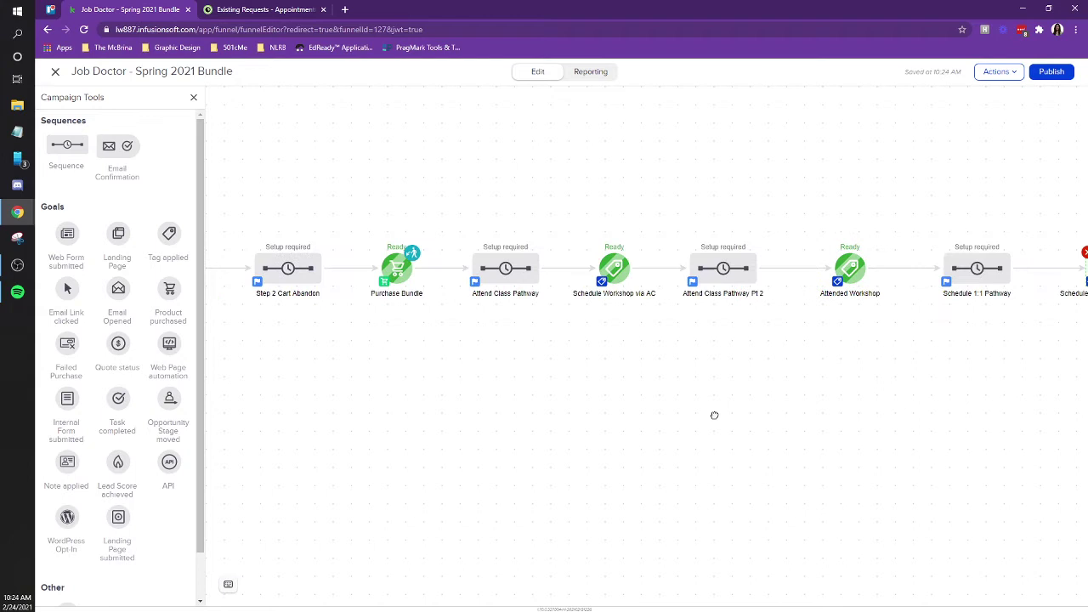
scroll(715, 415, left, 4)
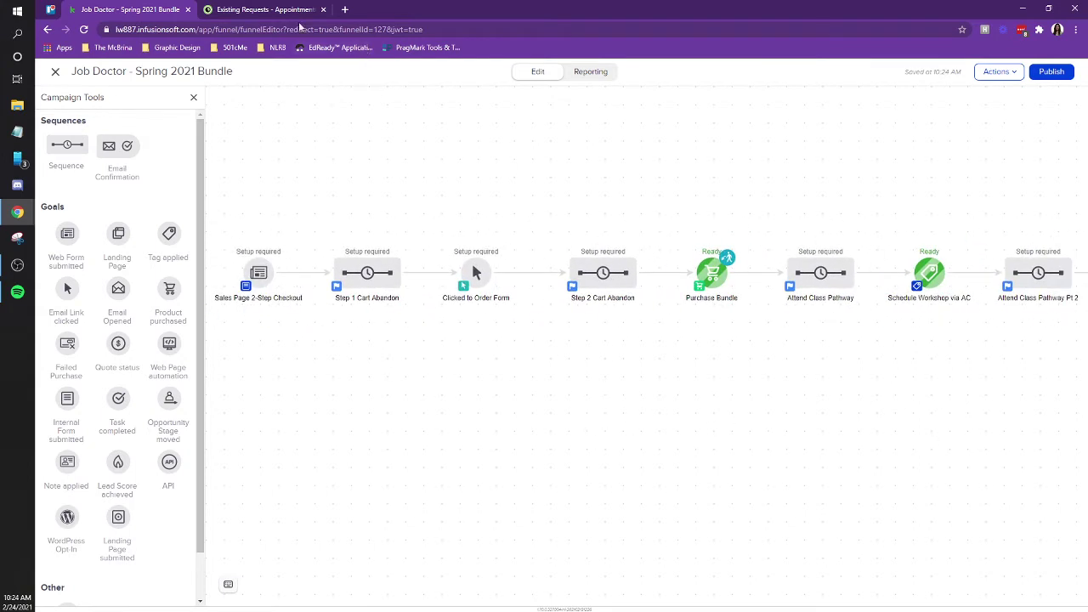
- Create a new AppointmentCore booking link copying settings from the 1 Hr. Rental Session event
click(270, 9)
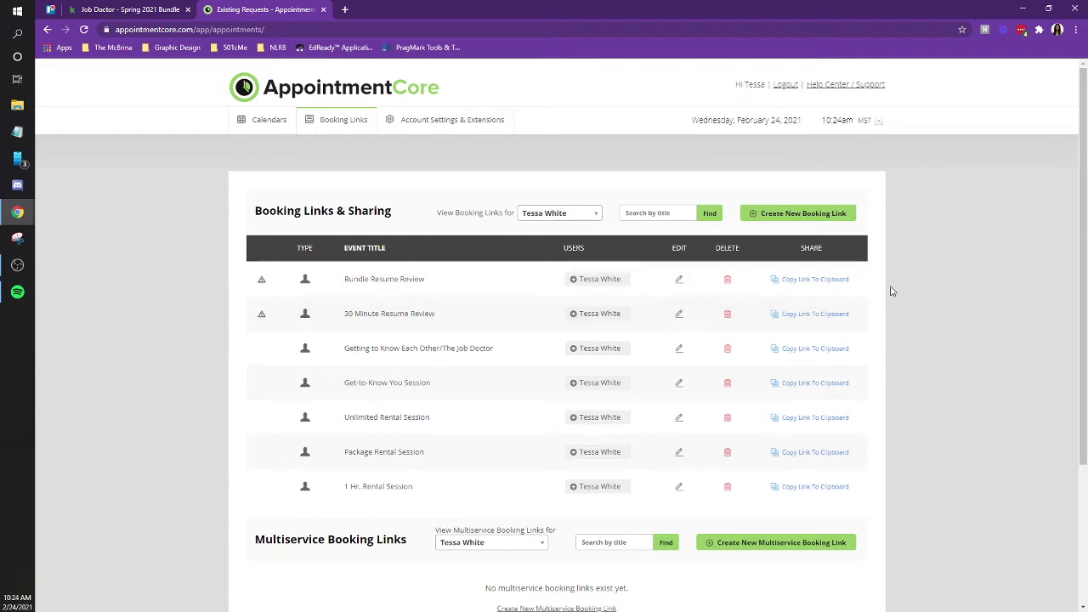
click(817, 219)
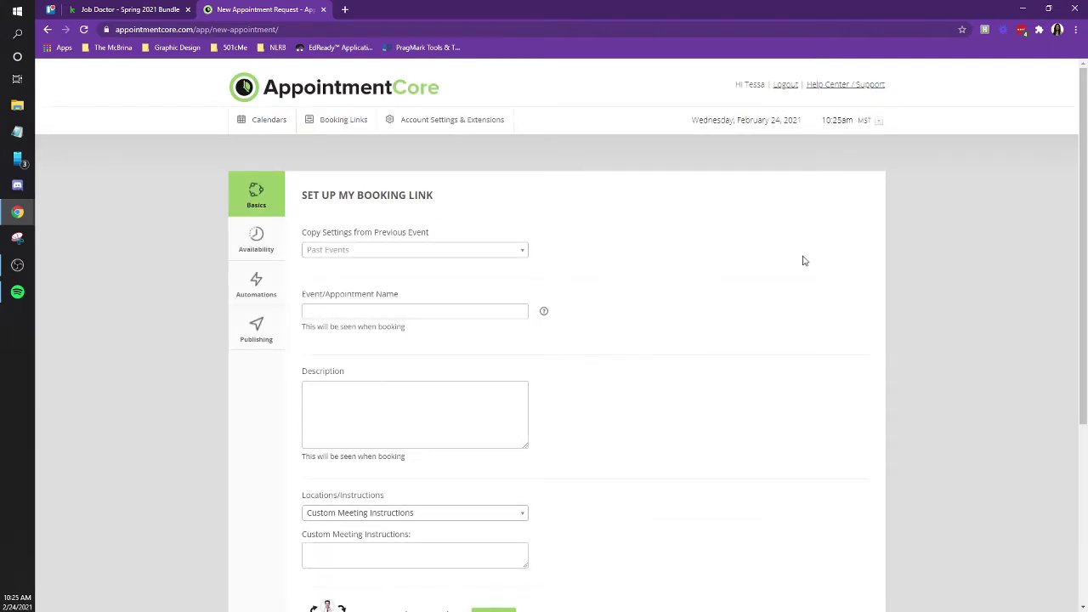
click(418, 259)
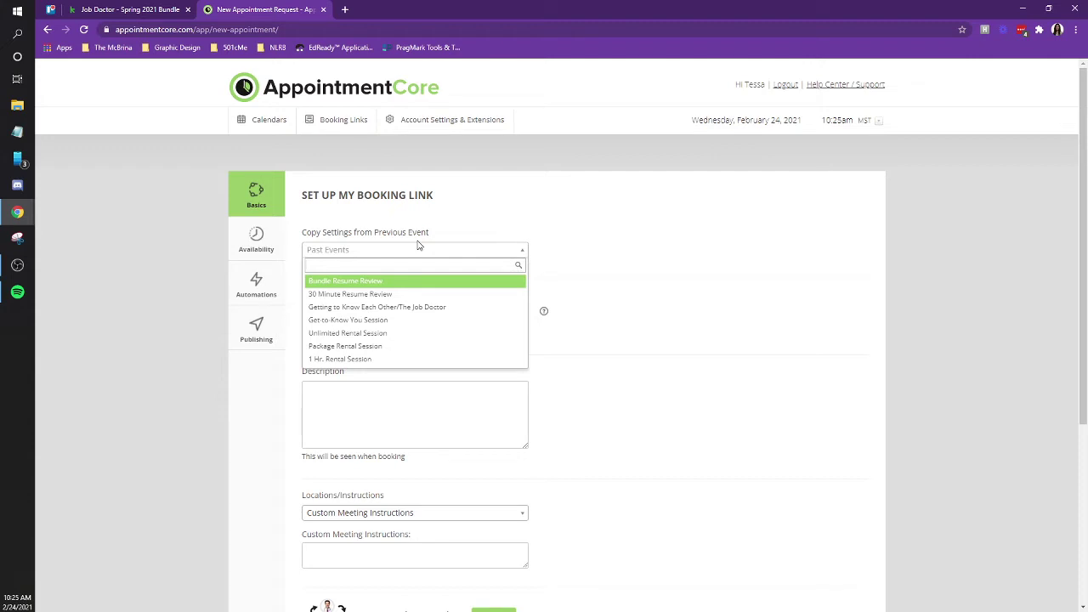
click(391, 360)
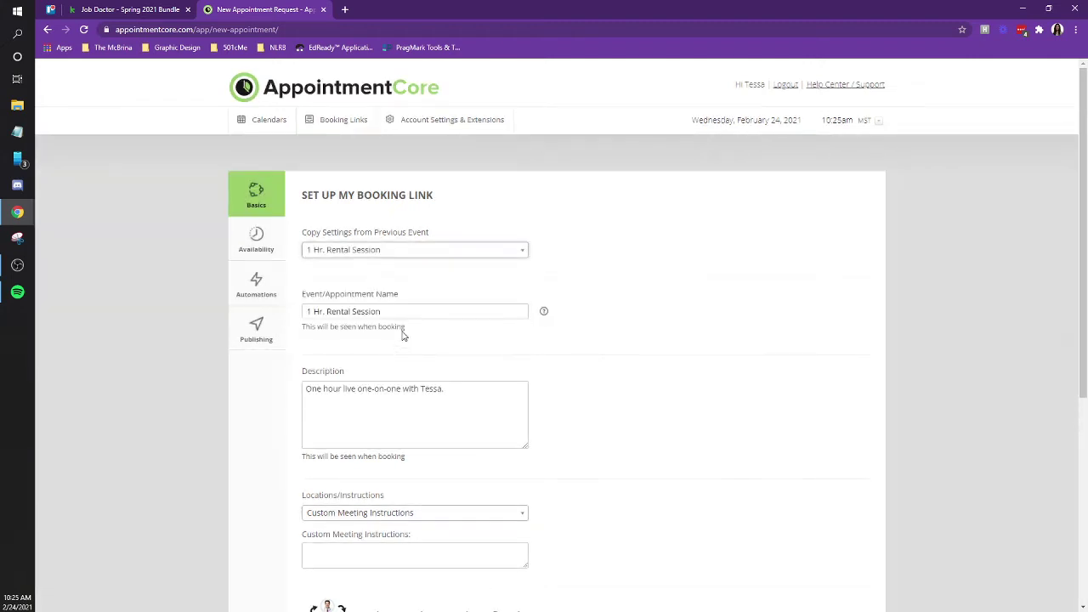
- Rename the event to 'Ultimate Job Seeker Workshop'
click(406, 312)
triple_click(406, 312)
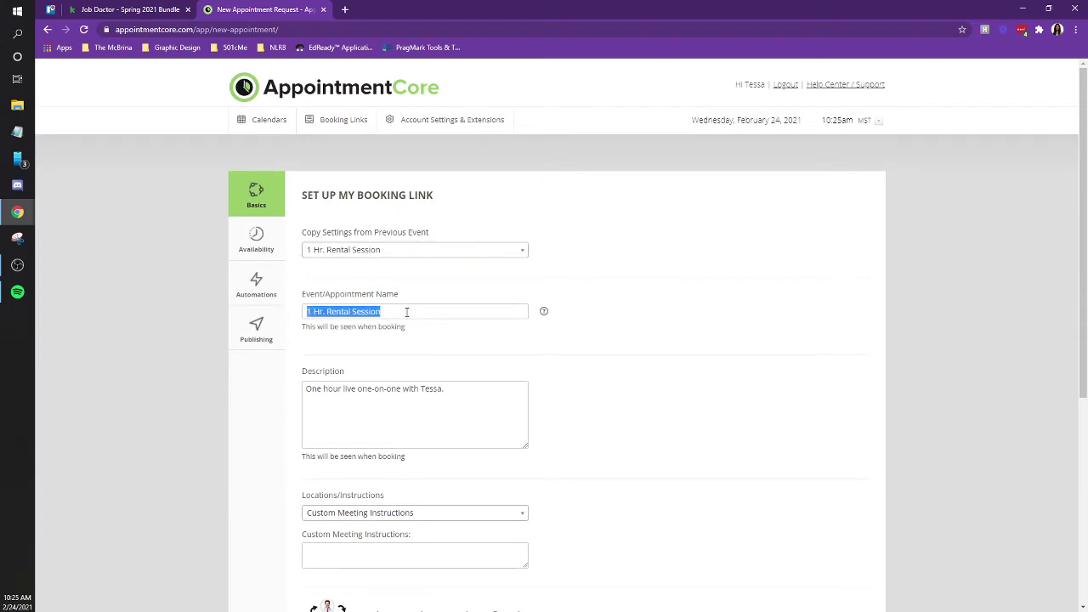
text(U)
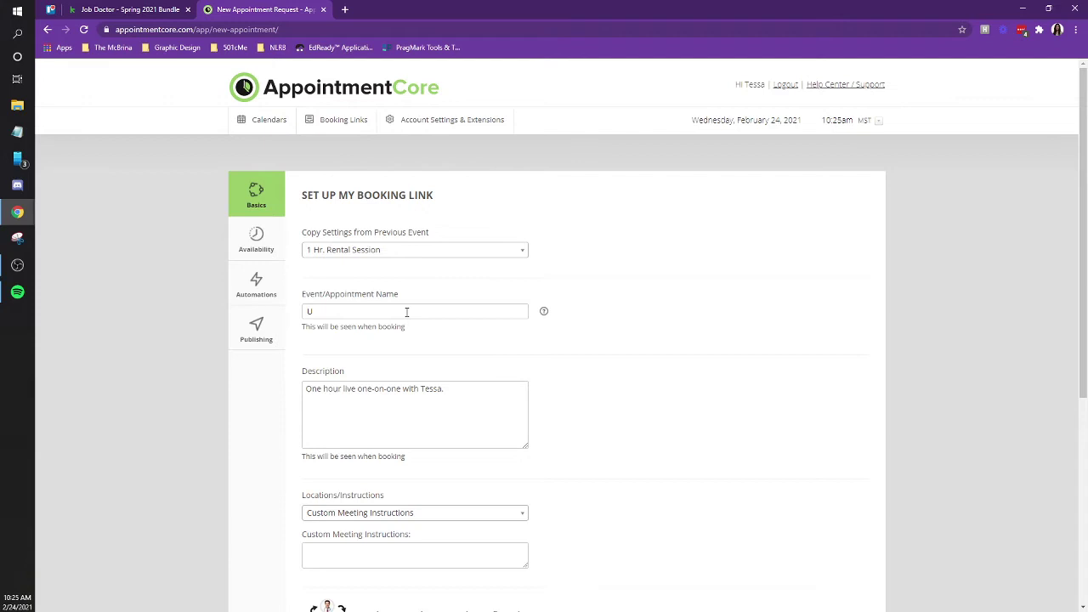
text(ntimate Job Seeker Workshop)
- Replace the description with 'A live group workshop with' followed by the host's name
key(ctrl+a)
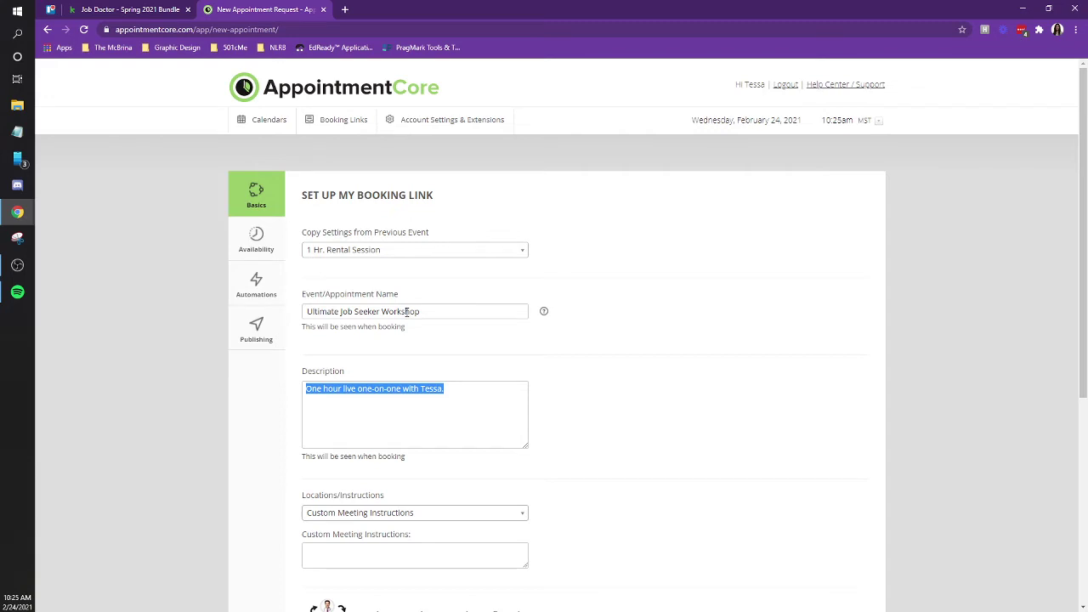
text(A live gr)
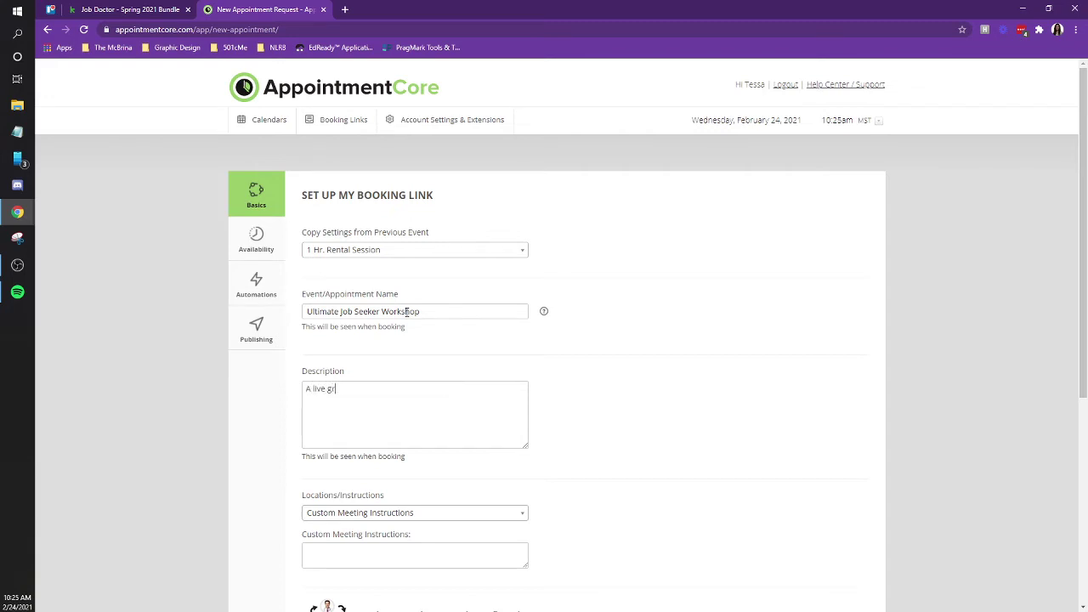
text(oup workshop with Tessa!)
scroll(570, 394, down, 3)
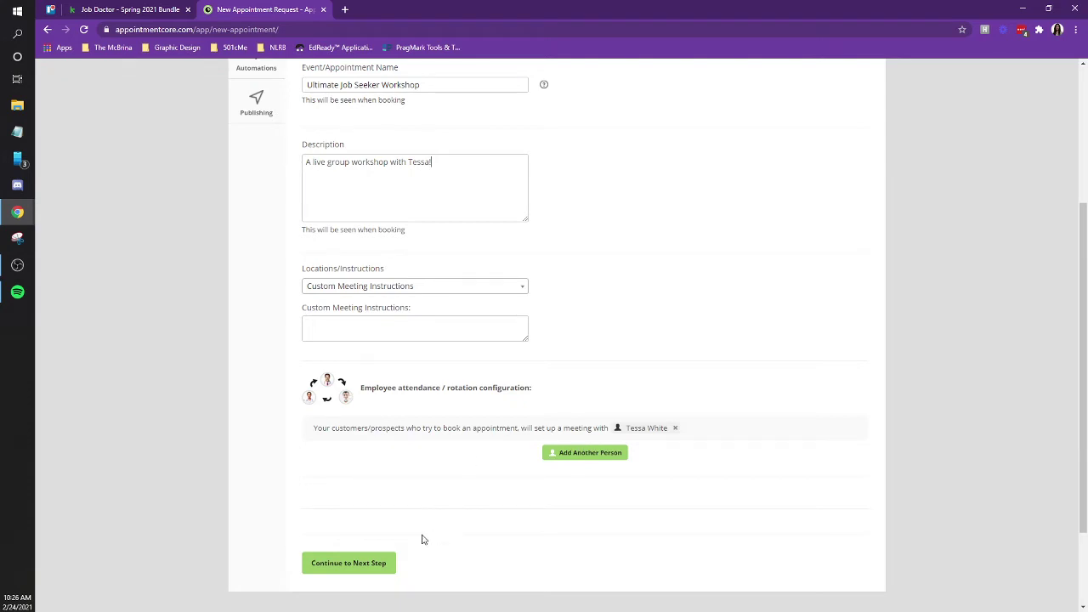
- On the availability step, allow 10 attendees per slot and show slots until capacity is full
click(371, 562)
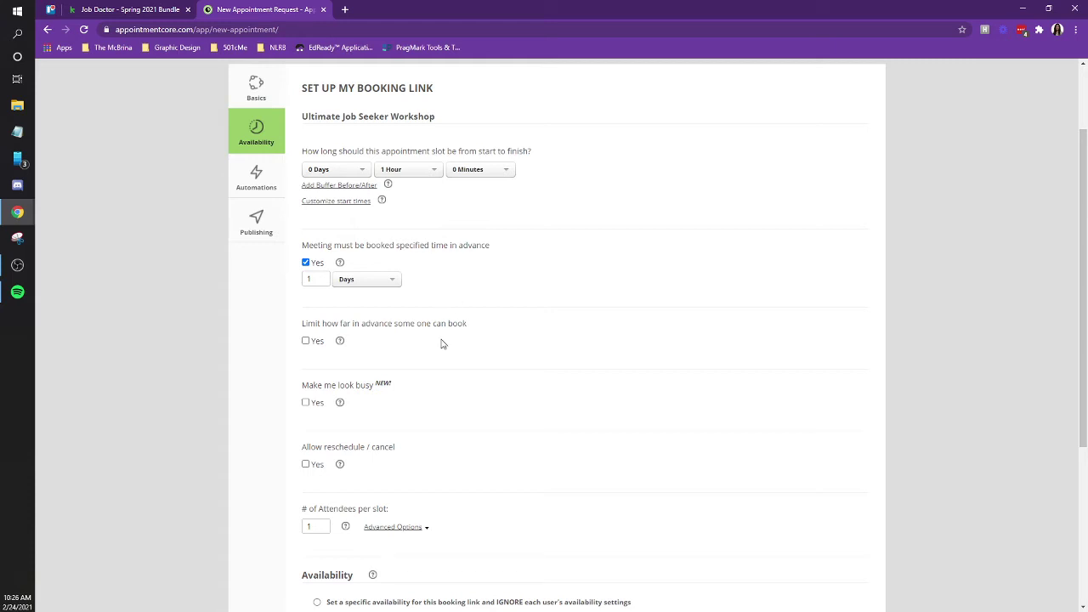
scroll(457, 400, down, 1)
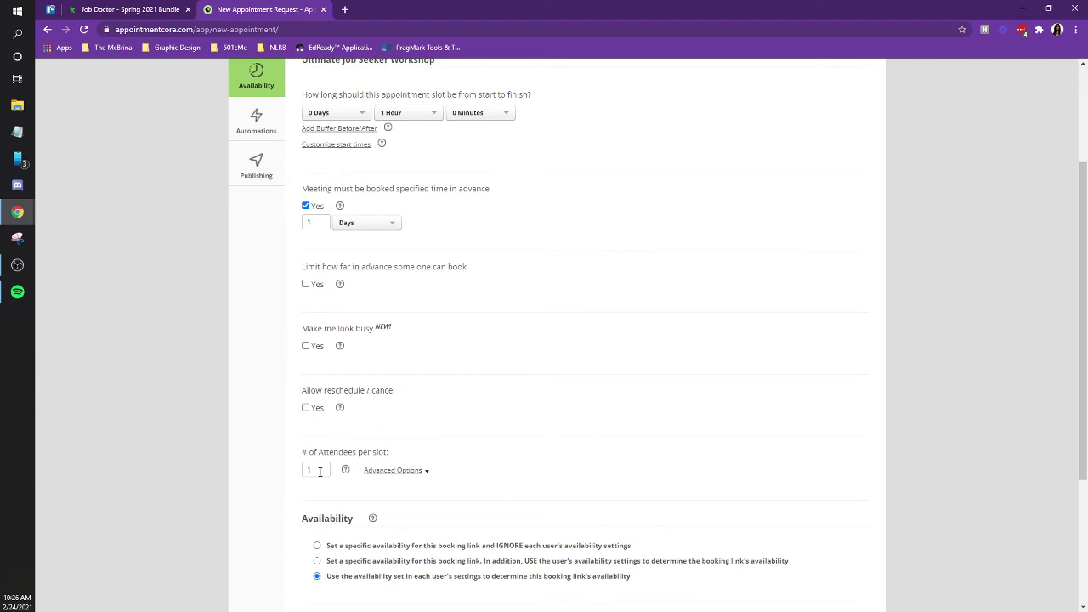
click(406, 477)
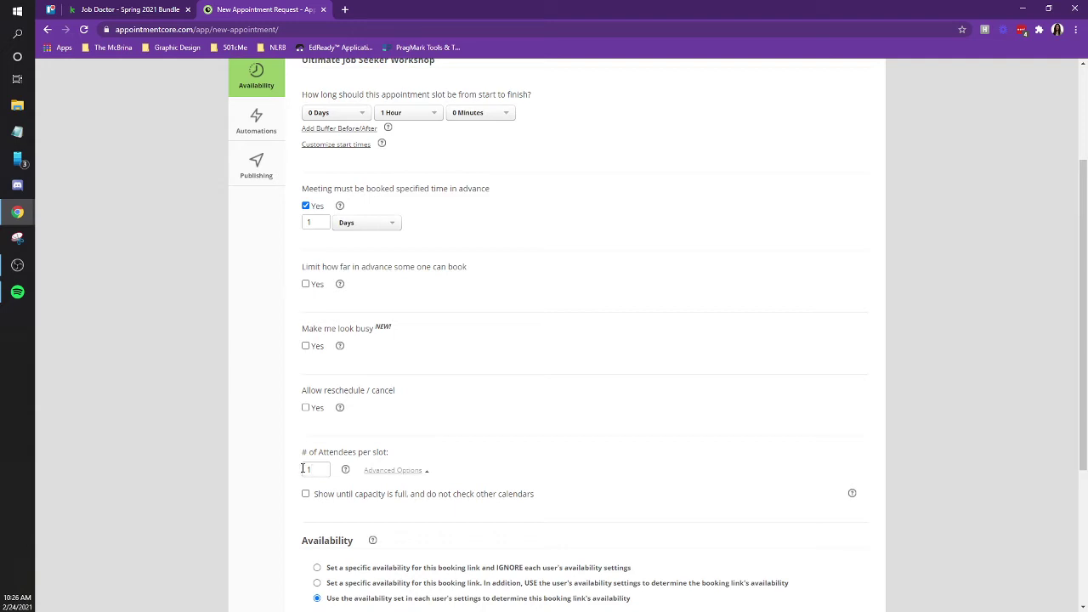
text(0)
click(305, 495)
- Allow rescheduling or cancelling, except within 24 hours of the appointment
scroll(260, 447, down, 1)
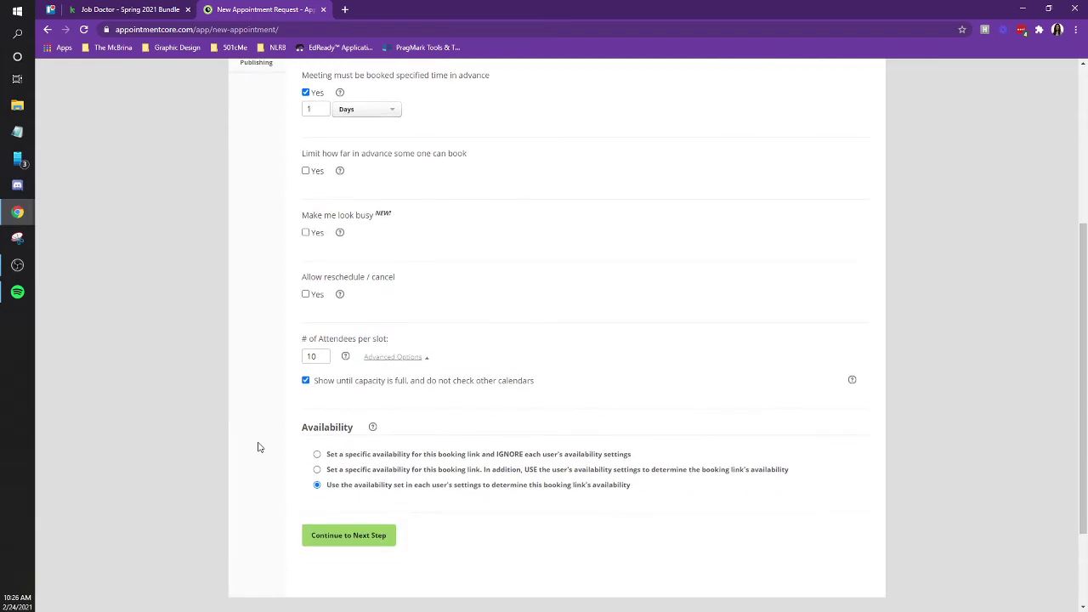
scroll(260, 447, down, 1)
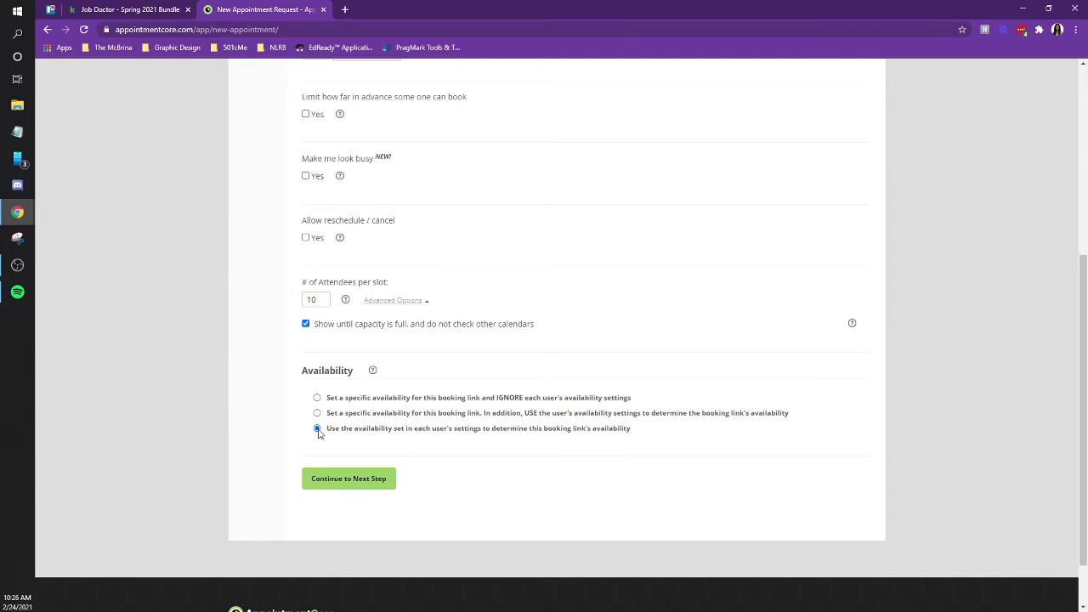
click(306, 238)
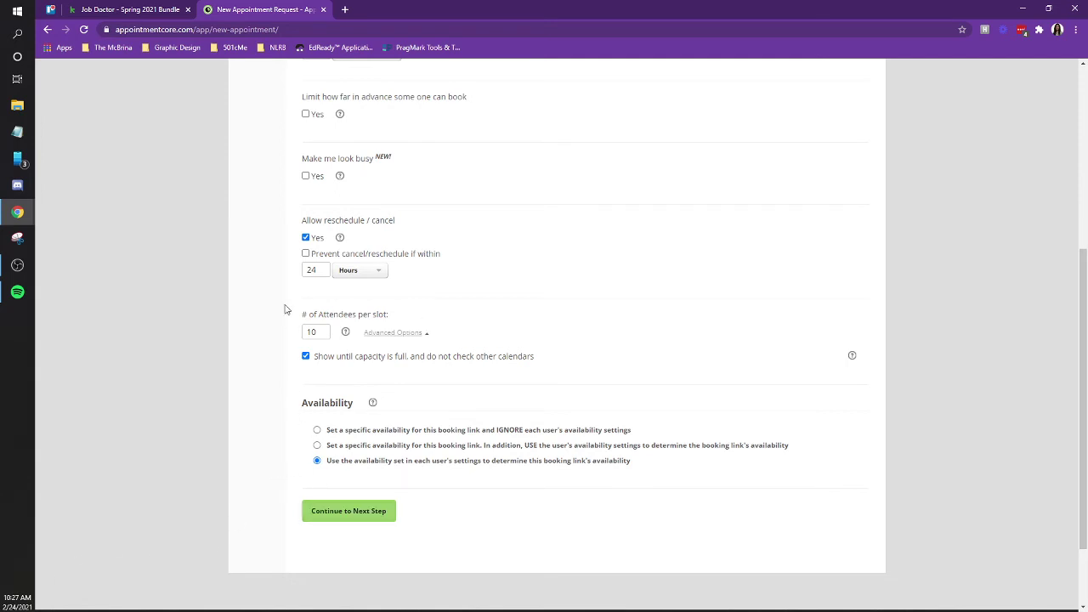
click(306, 253)
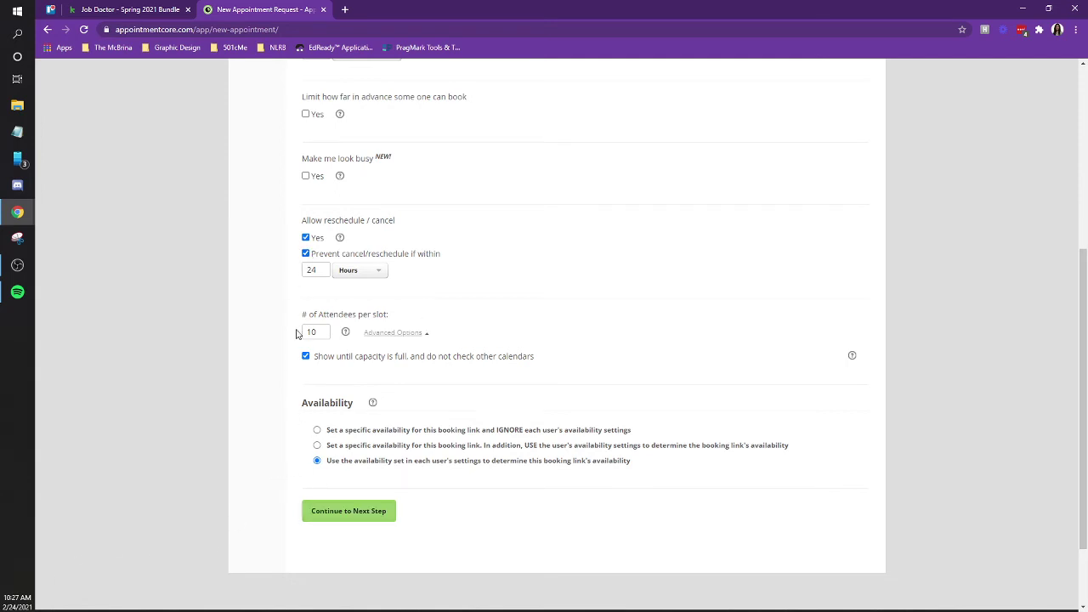
- On the automation step, turn off the default confirmation emails to customers
click(335, 517)
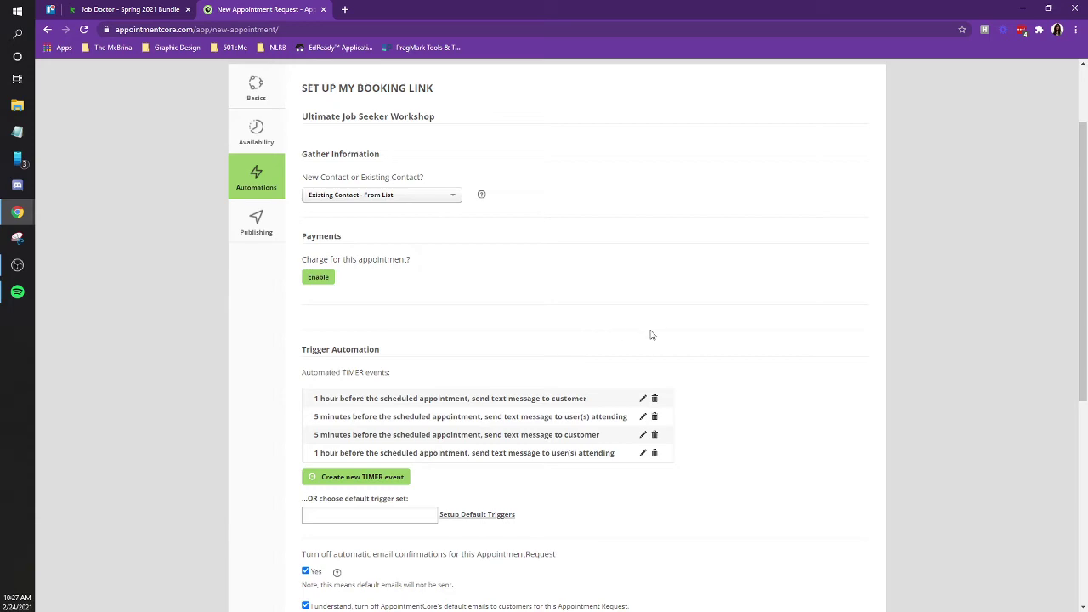
scroll(654, 340, down, 3)
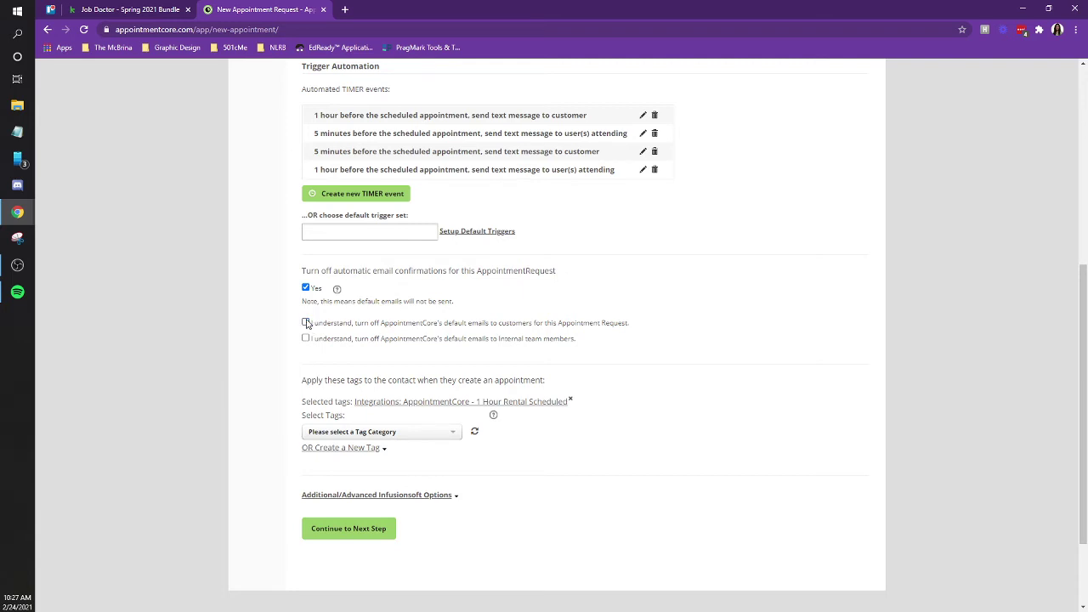
click(306, 323)
- Replace the 1 Hour Rental Scheduled tag with Integrations: Schedule Workshop via AC on booking
click(571, 400)
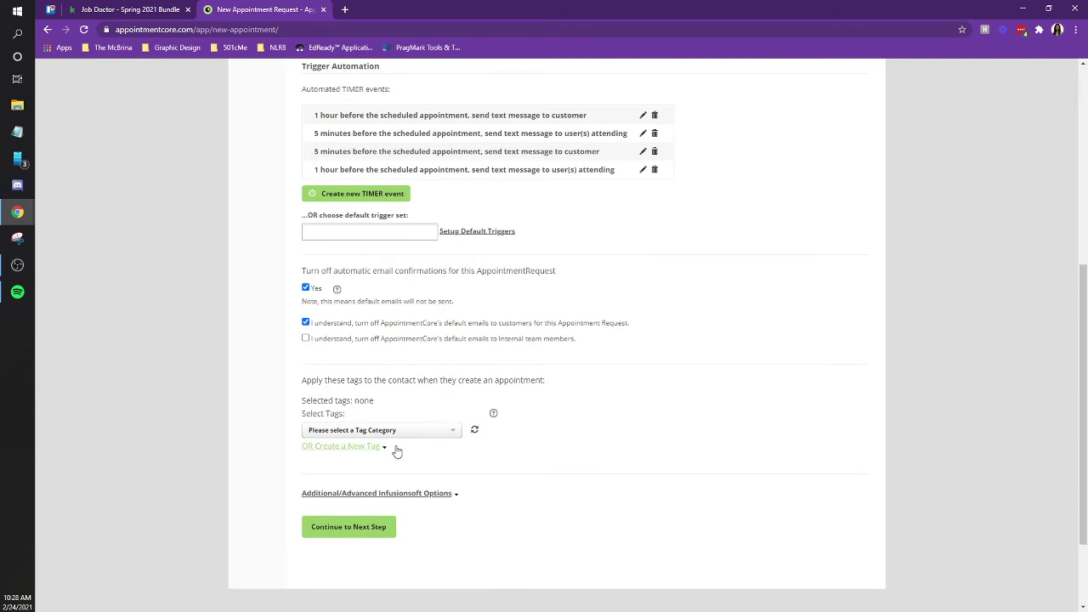
click(443, 432)
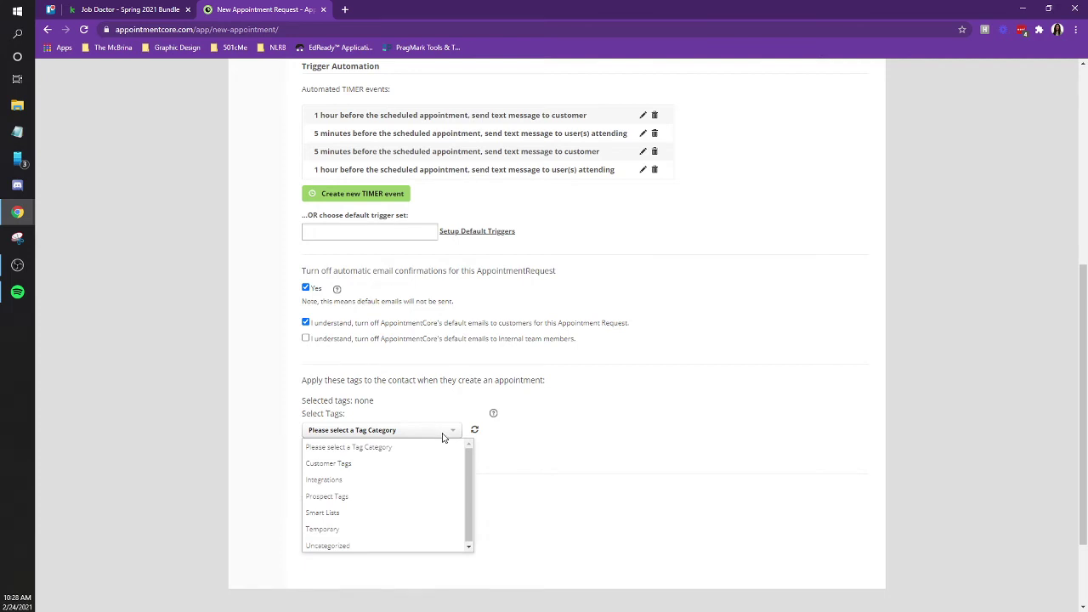
click(414, 481)
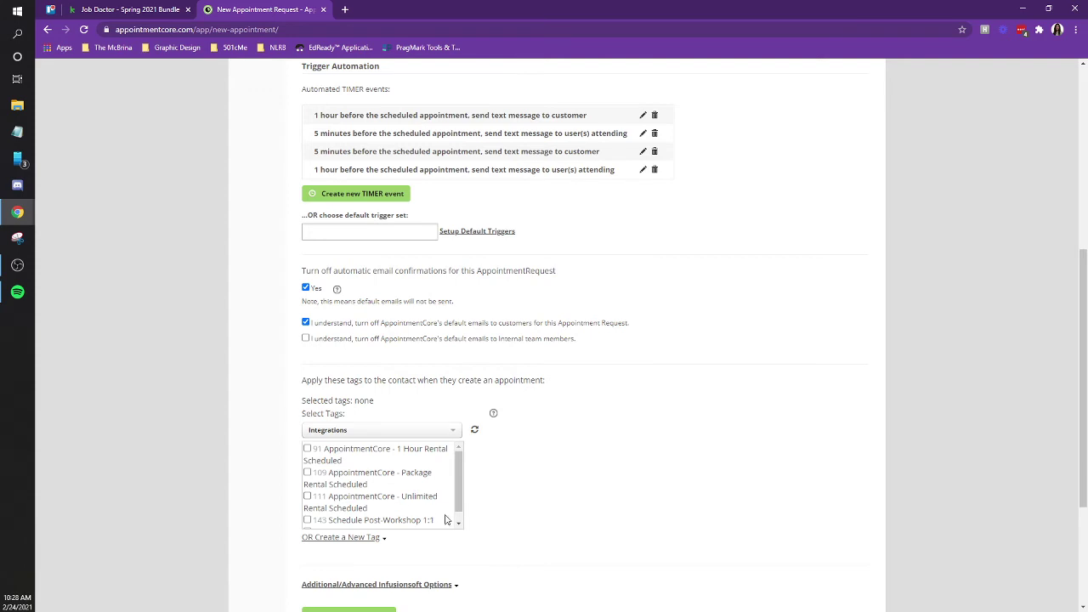
scroll(430, 478, down, 3)
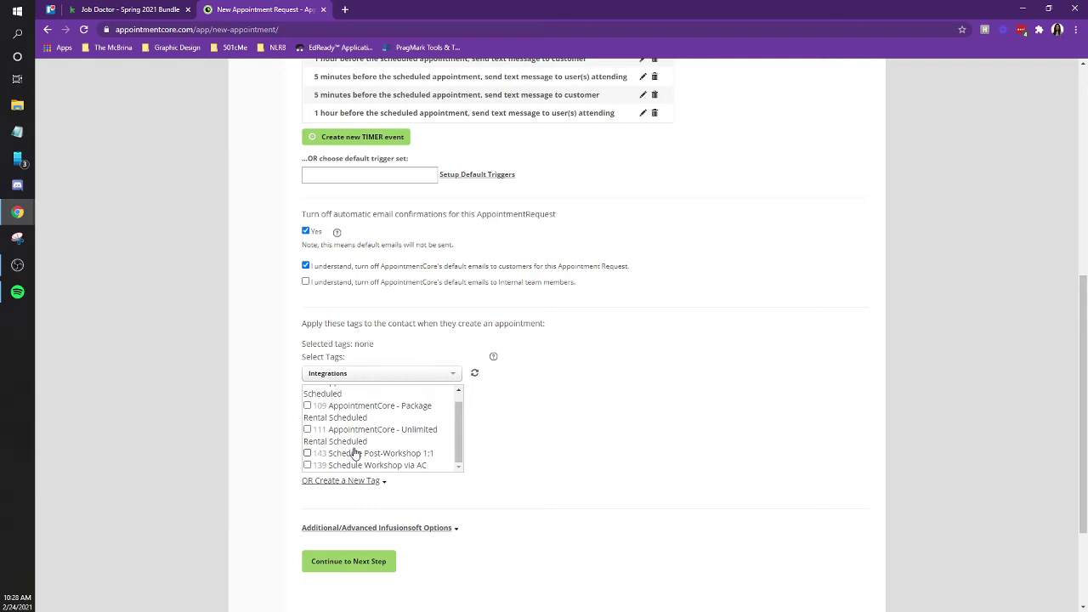
click(308, 466)
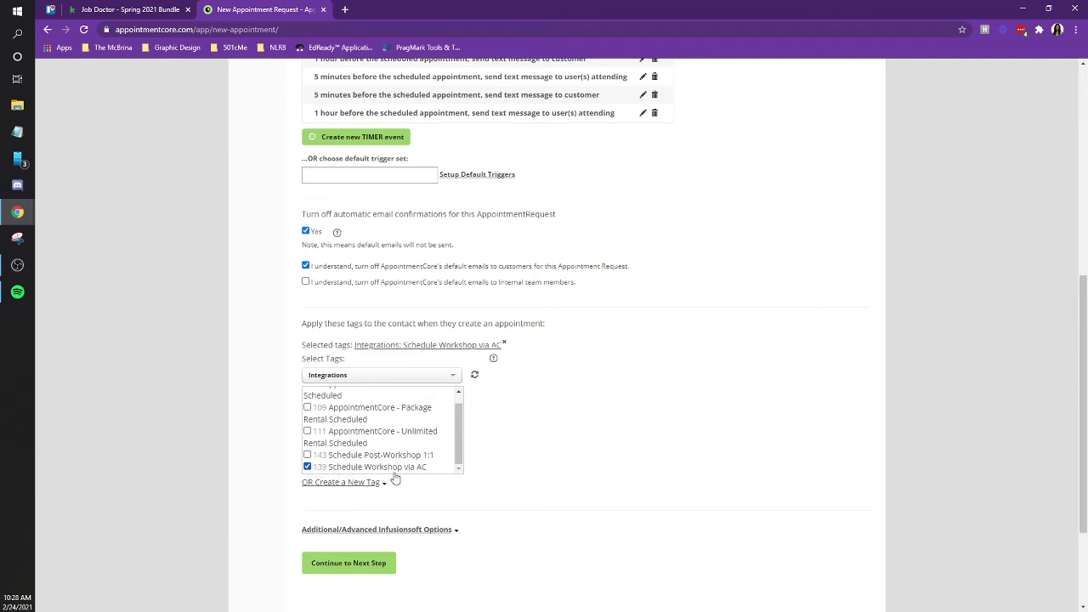
- Confirm the Job Doctor campaign's Schedule Workshop via AC goal triggers on that same tag
click(140, 9)
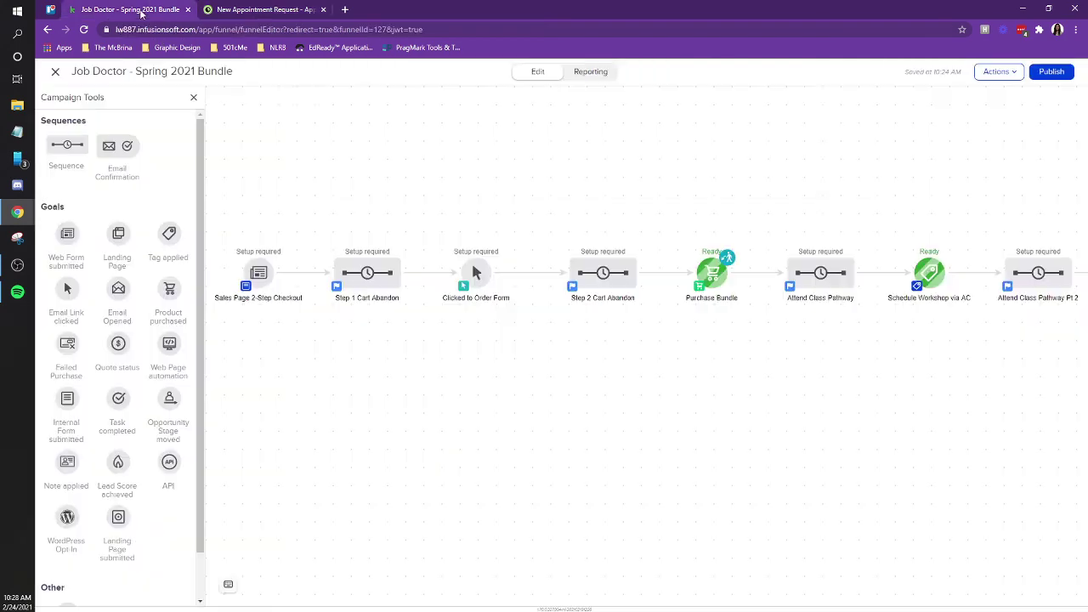
drag(437, 365, 471, 372)
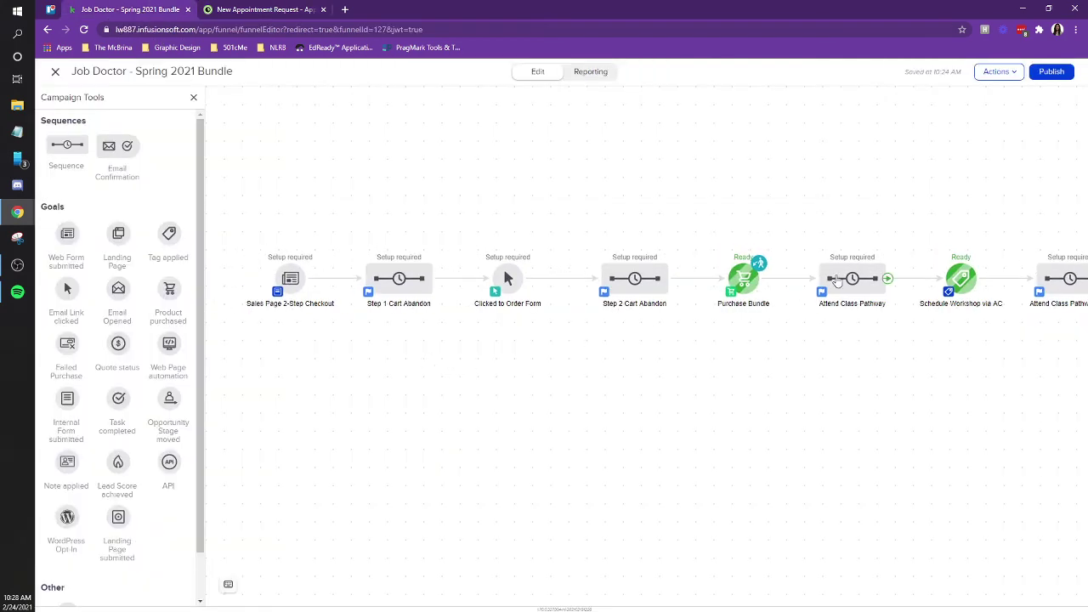
right_click(961, 285)
click(984, 304)
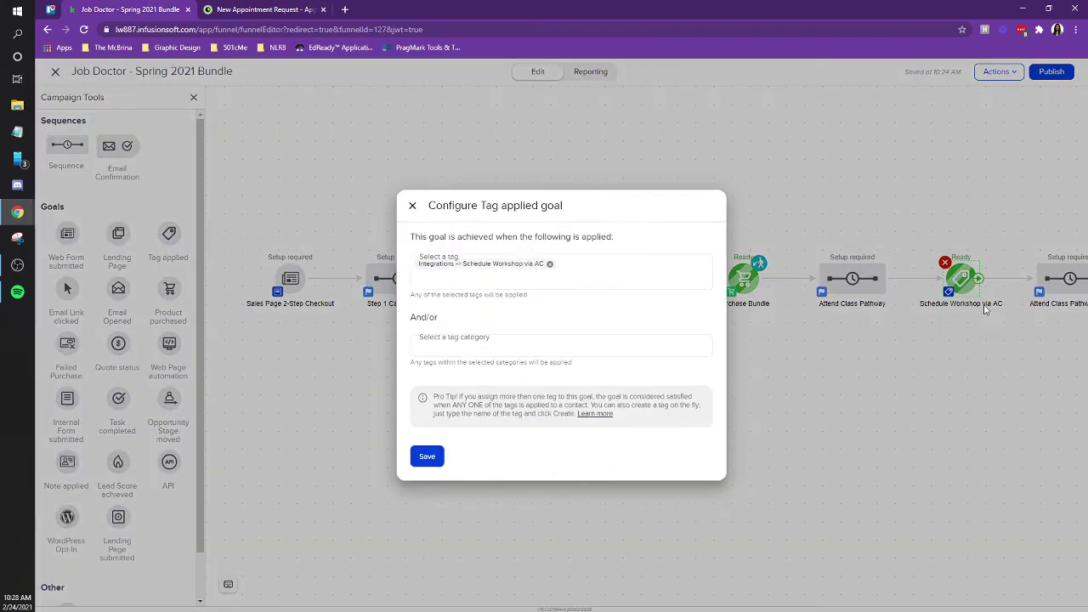
click(413, 205)
- Map the appointment date to the Workshop Date field and start time to Workshop Time
click(255, 9)
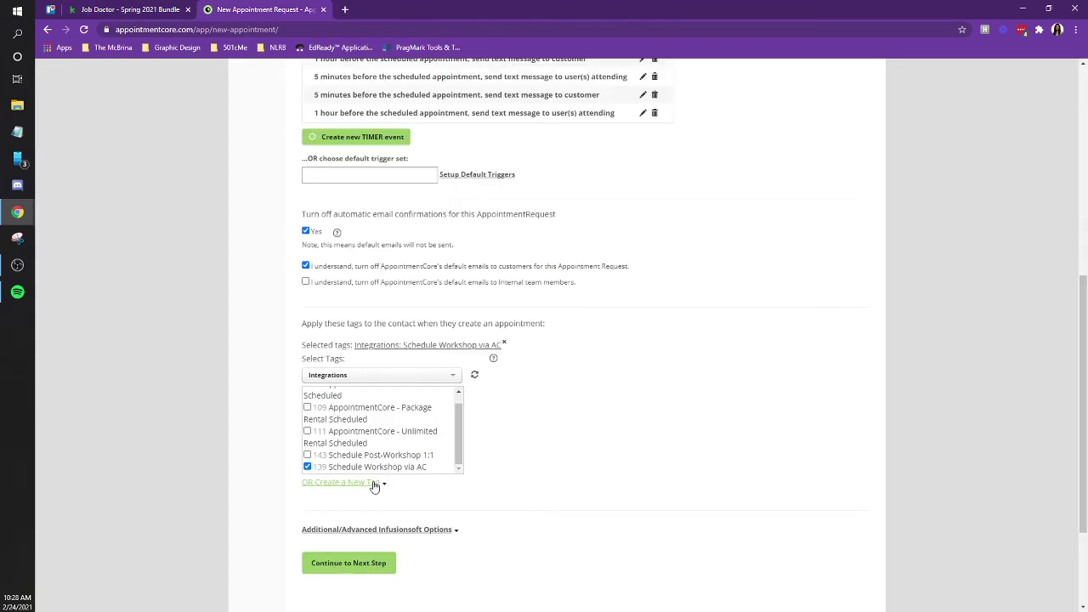
scroll(417, 469, down, 1)
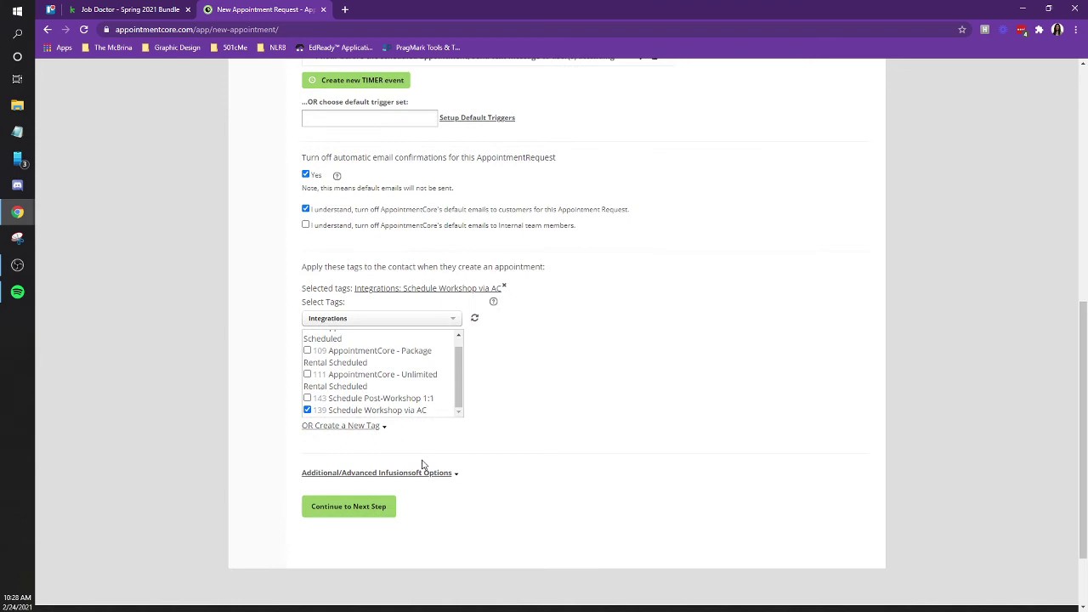
click(435, 473)
scroll(557, 465, down, 3)
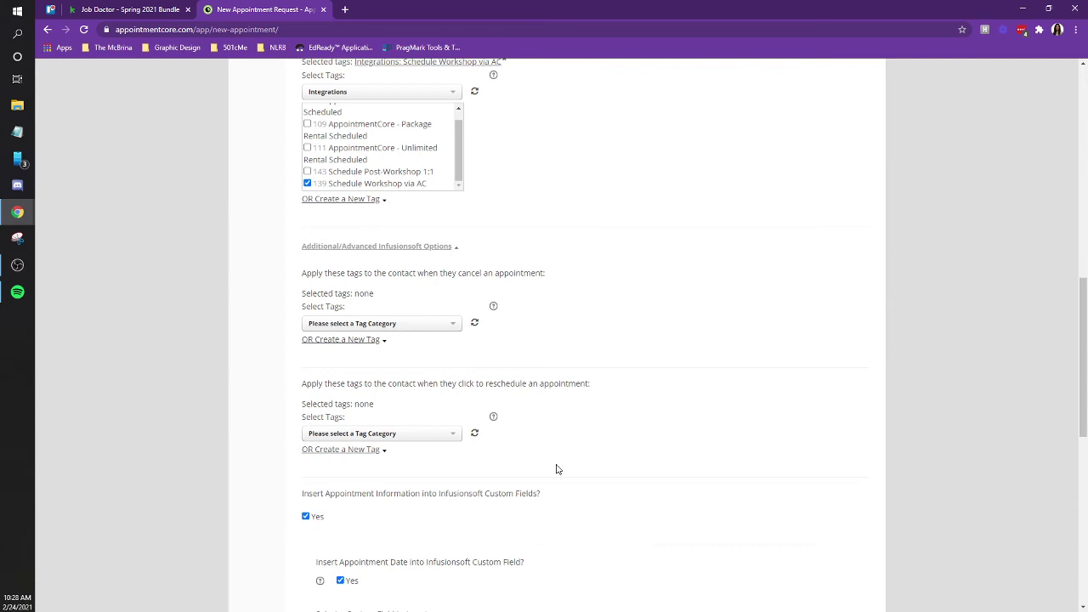
scroll(557, 469, down, 2)
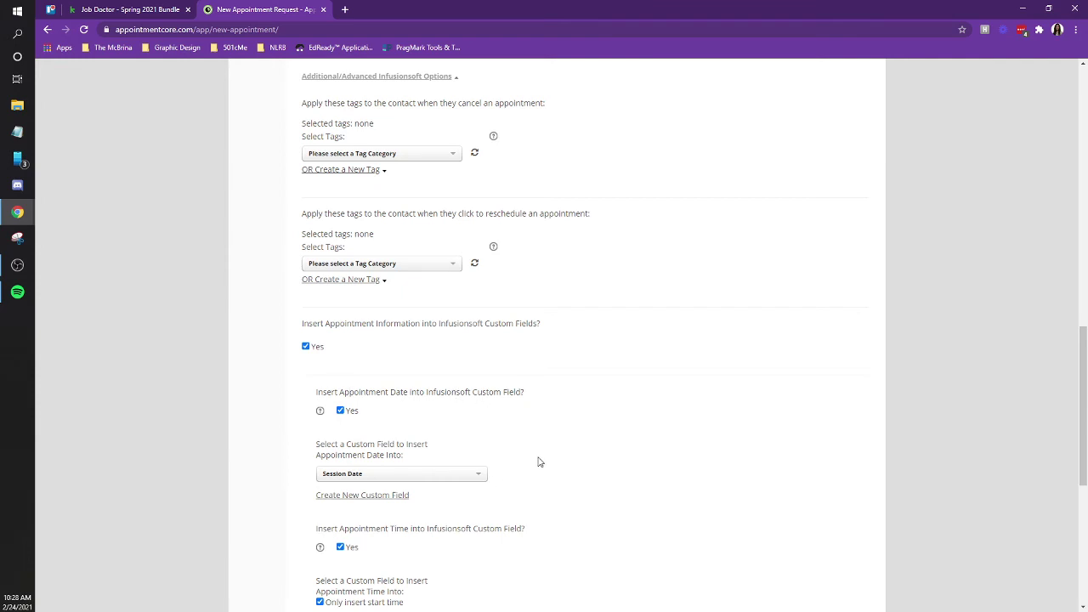
scroll(548, 476, down, 2)
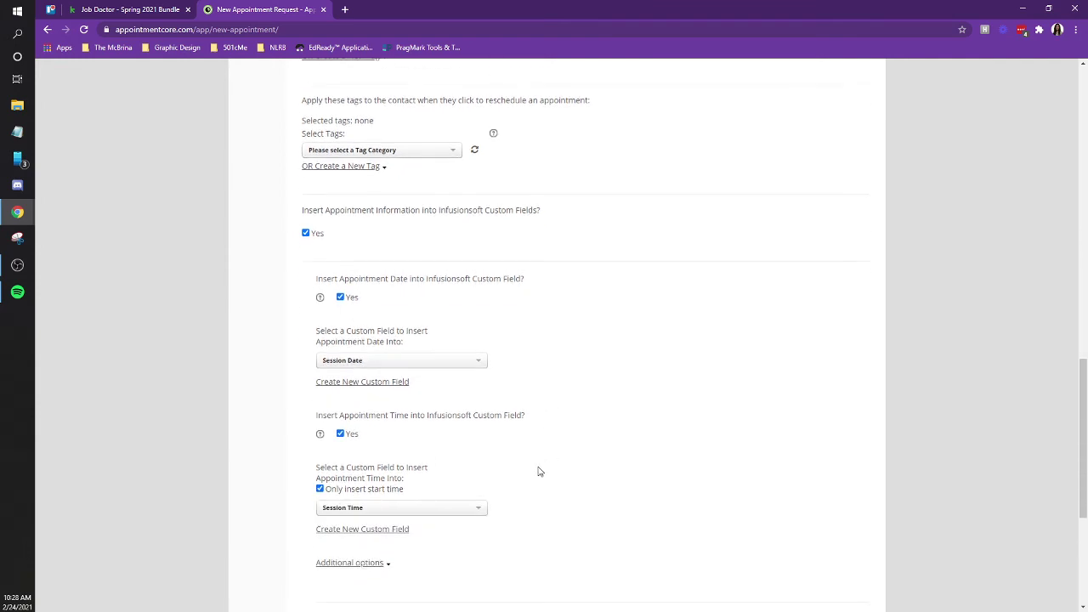
click(429, 362)
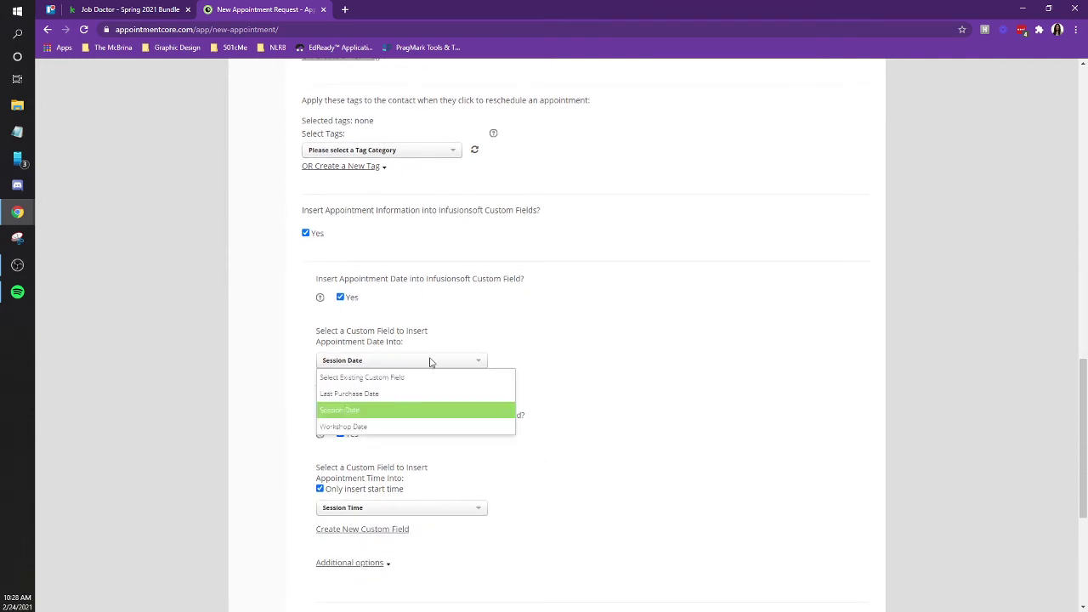
click(423, 431)
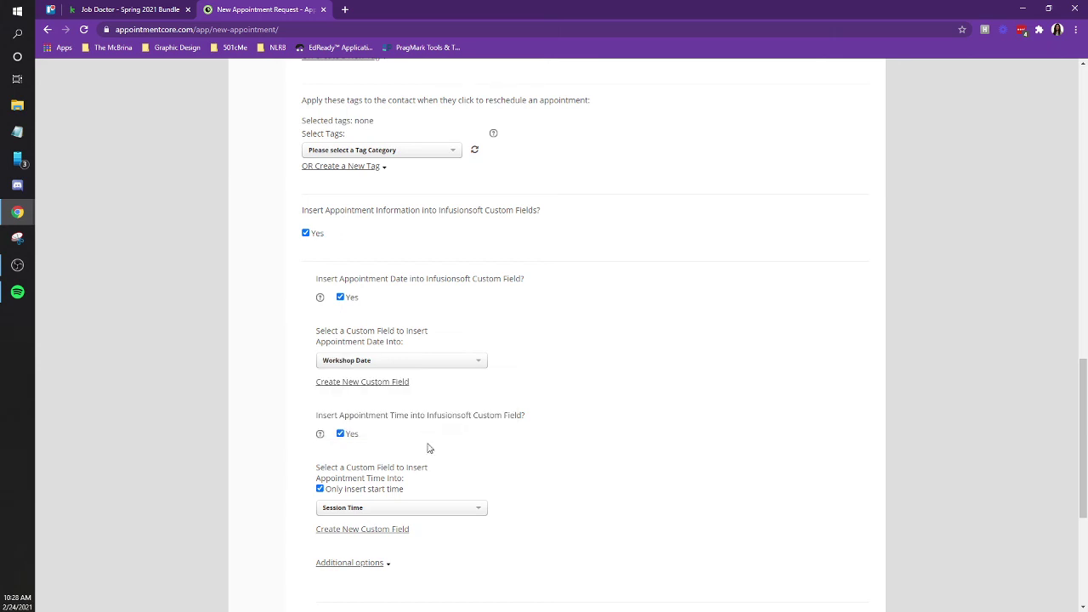
click(446, 508)
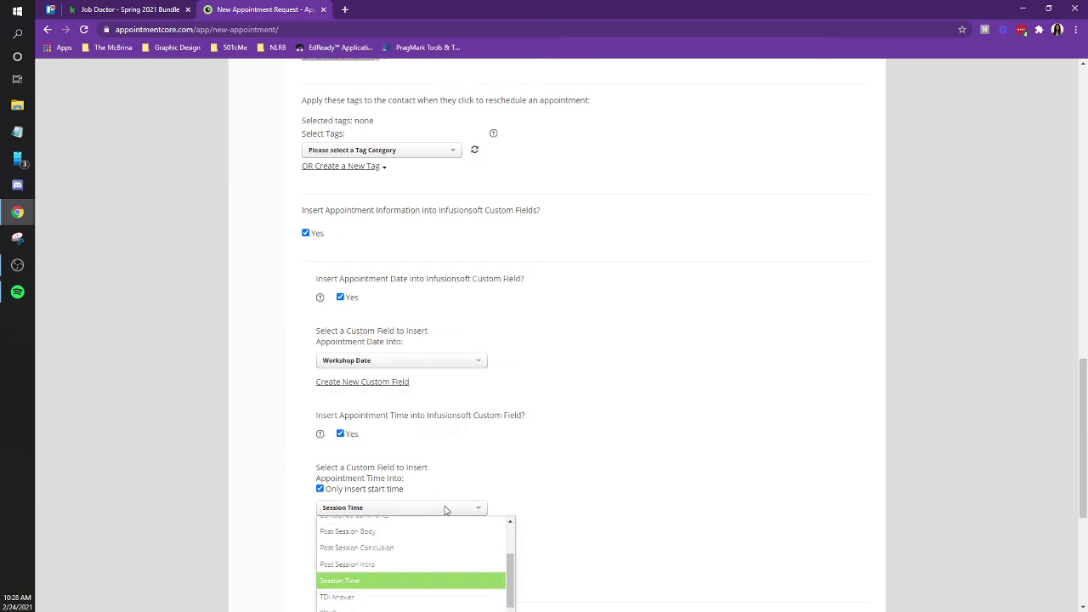
scroll(604, 517, down, 2)
scroll(416, 436, down, 1)
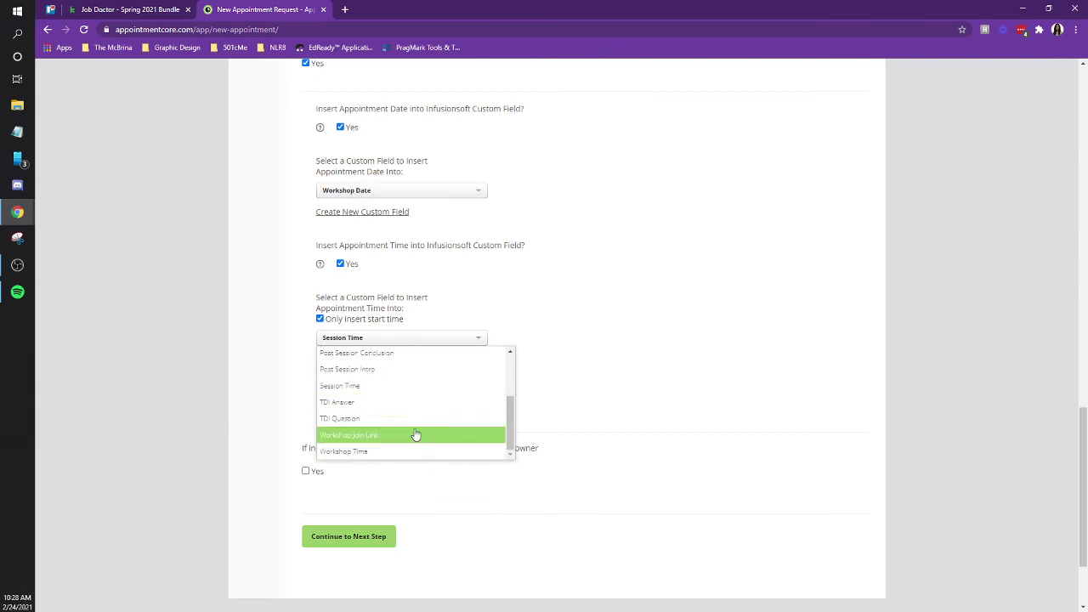
click(392, 451)
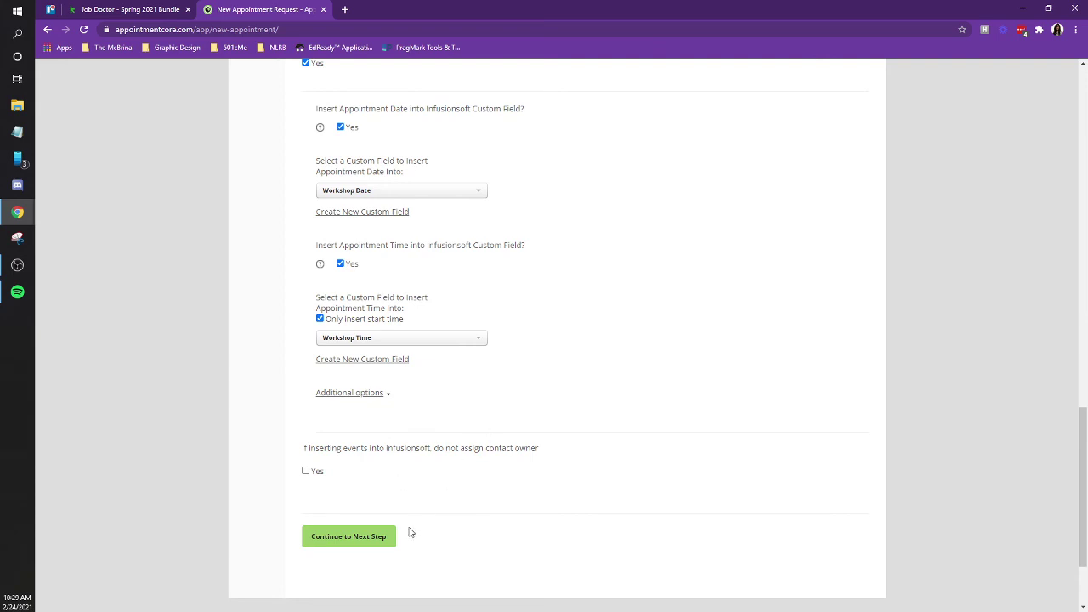
- Continue to Publishing and copy the Ultimate Job Seeker Workshop booking URL to the clipboard
click(382, 544)
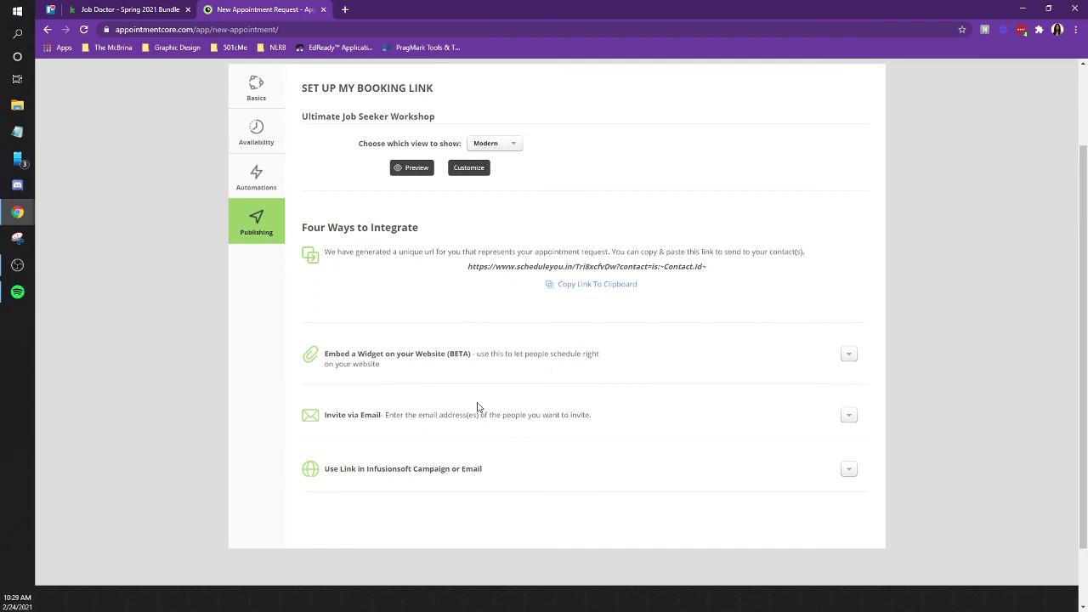
click(602, 289)
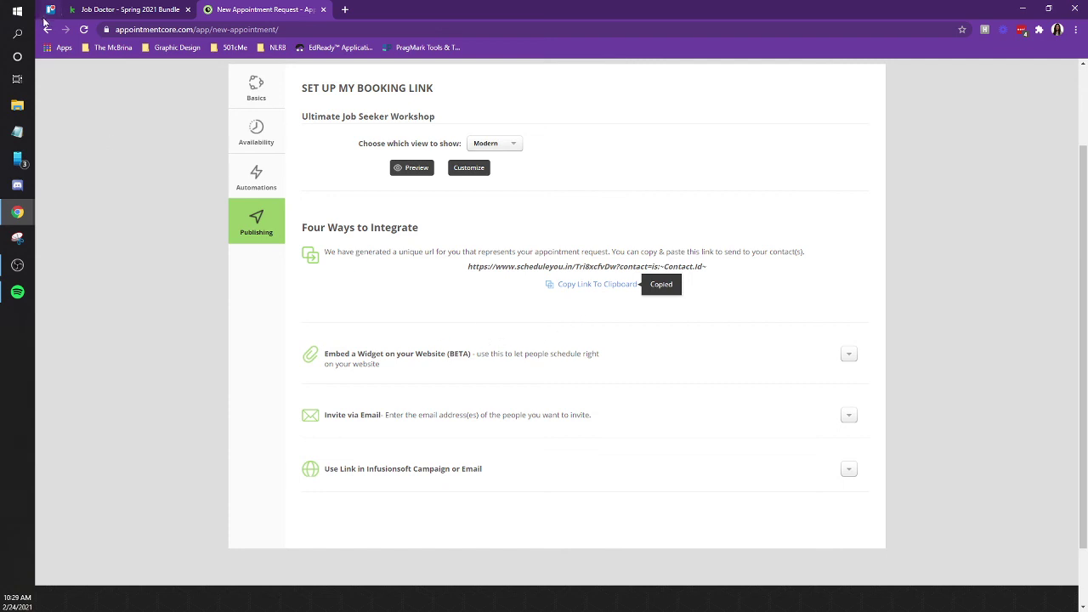
- Start a new Job Doctor campaign link and paste in the workshop booking URL
click(113, 11)
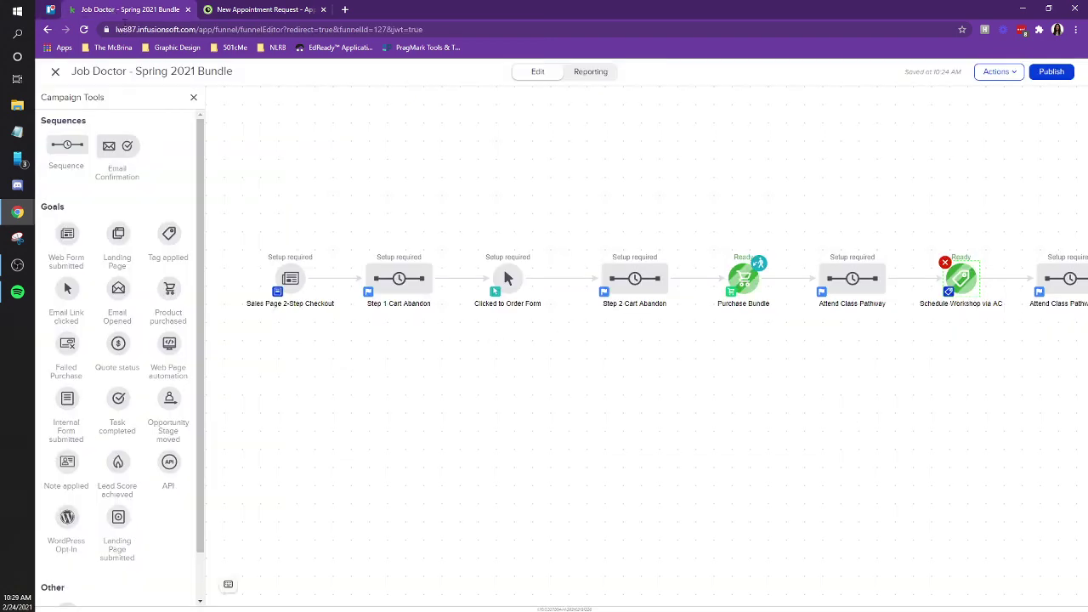
click(1000, 75)
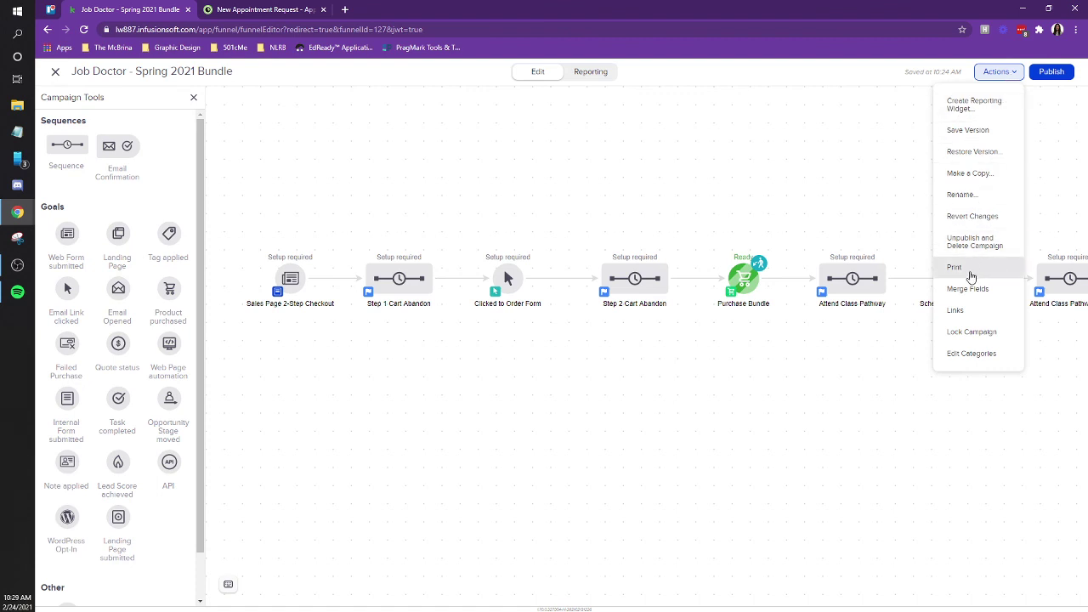
click(956, 310)
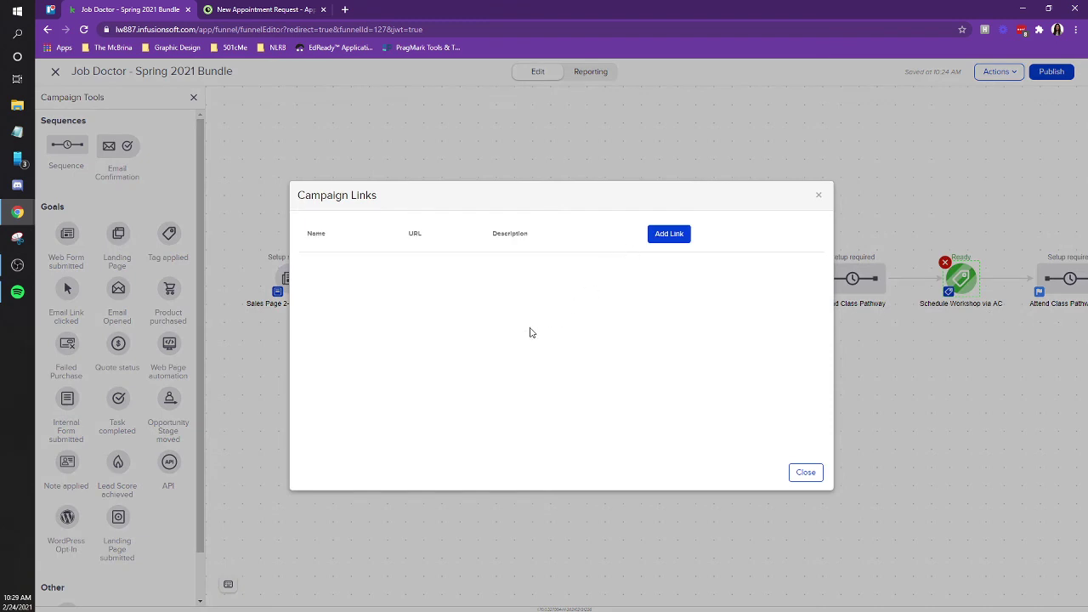
click(669, 234)
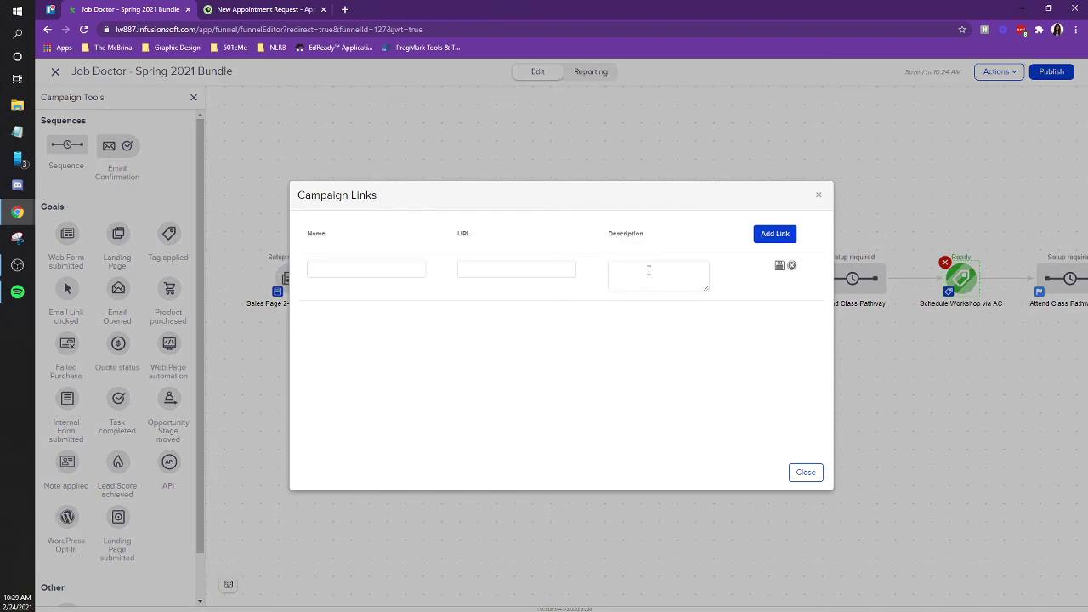
click(511, 267)
key(ctrl+v)
- Name it 'Group Workshop Calendar Link', describe it as where people book their group workshop, and save
click(372, 270)
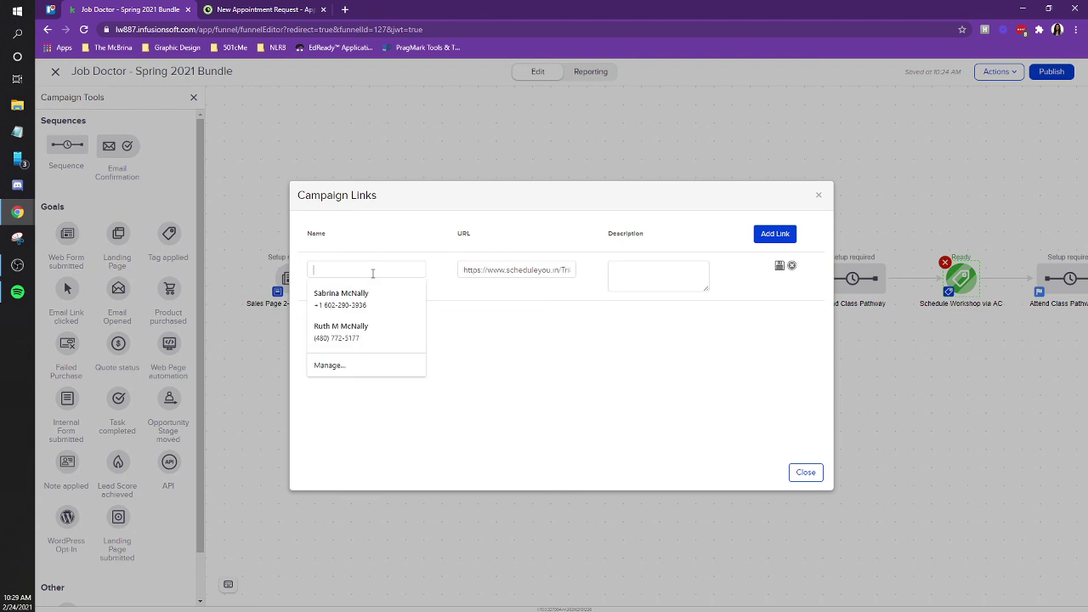
text(Group)
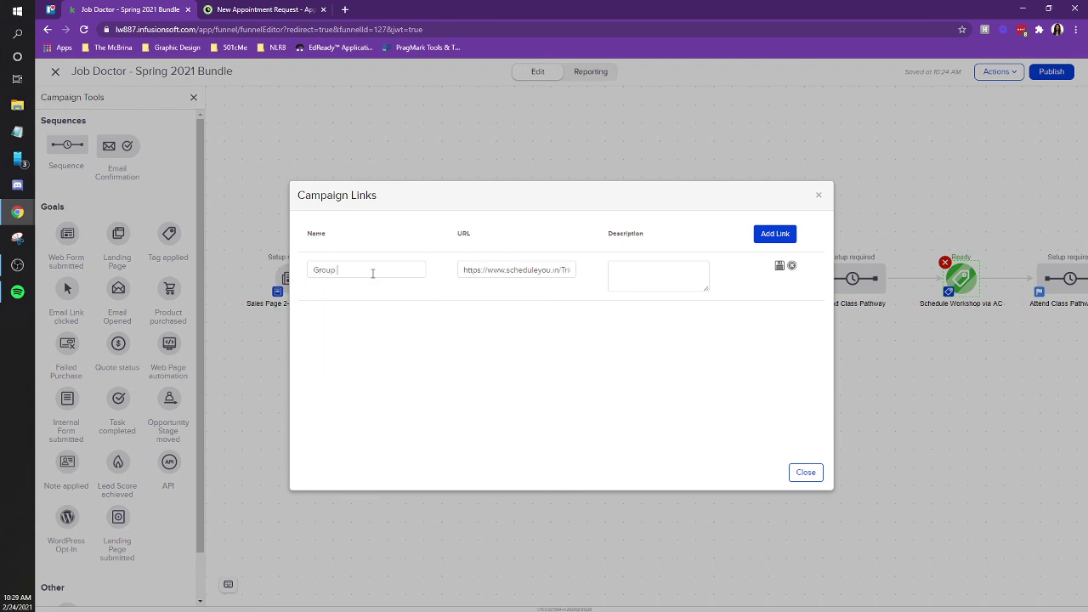
text( Workshop Calendar Link)
click(652, 279)
text(This is the link where p)
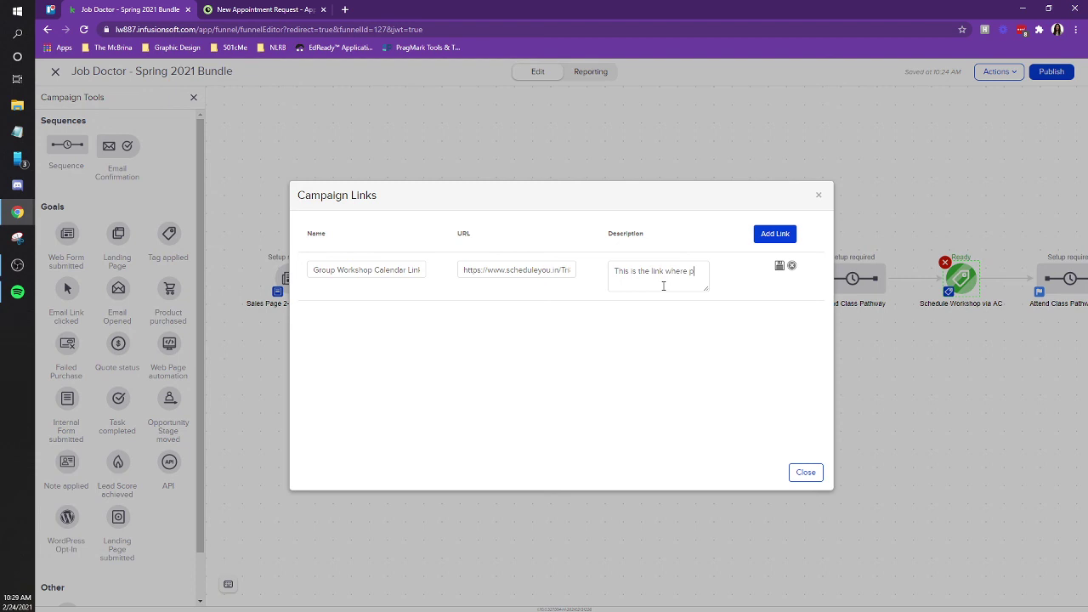
text(eople book thei)
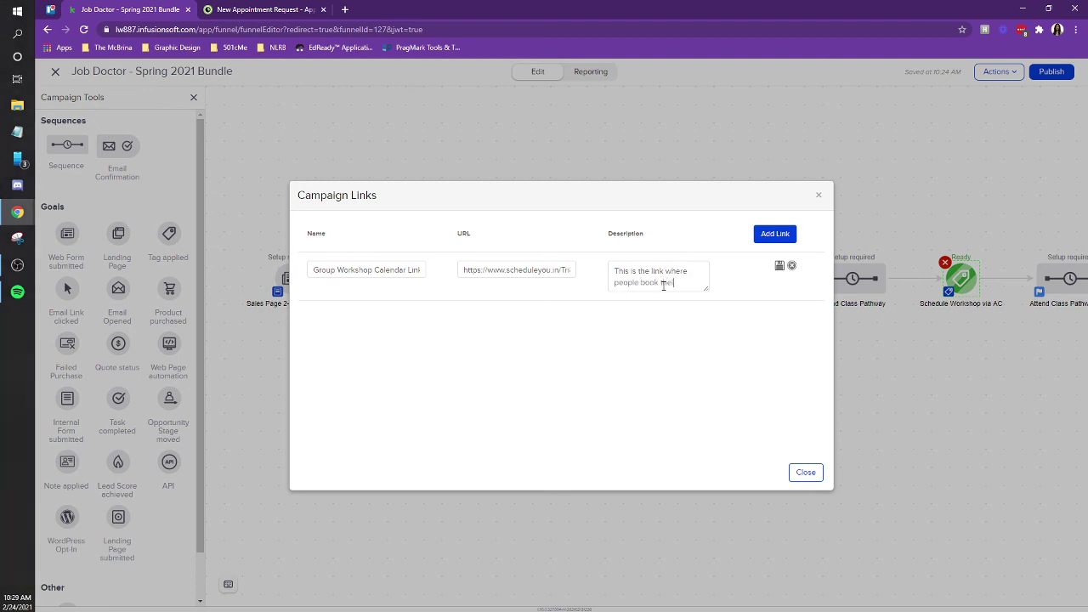
text(r group workshop)
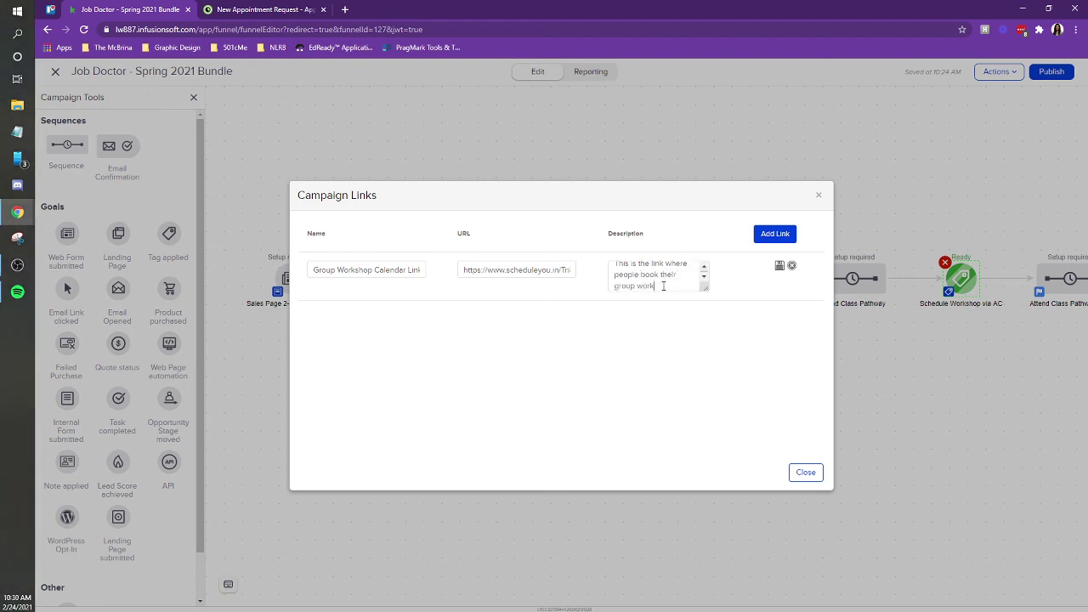
click(780, 266)
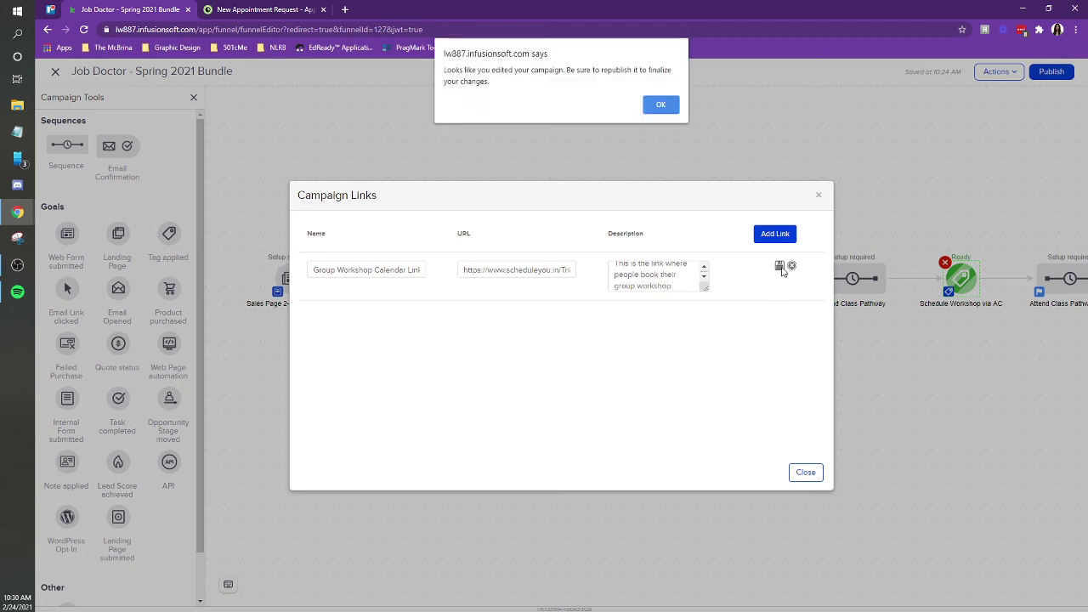
click(662, 105)
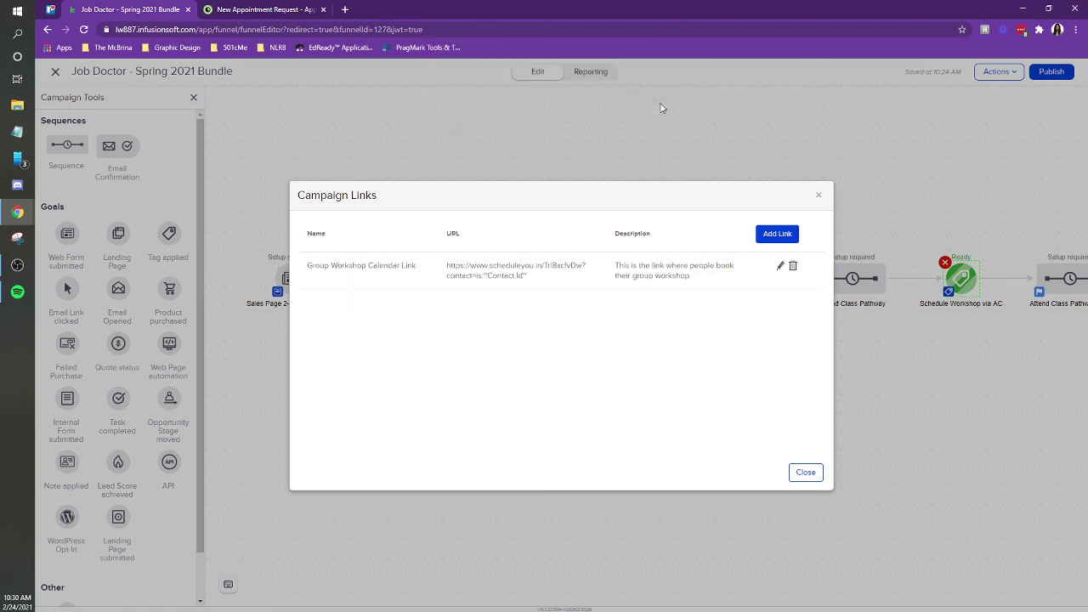
click(810, 475)
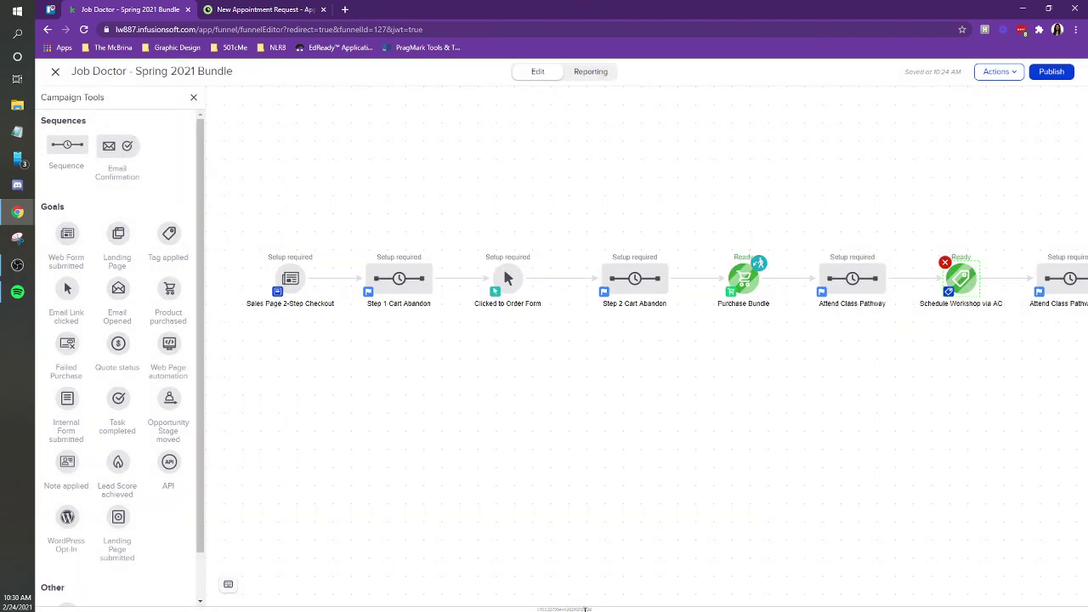